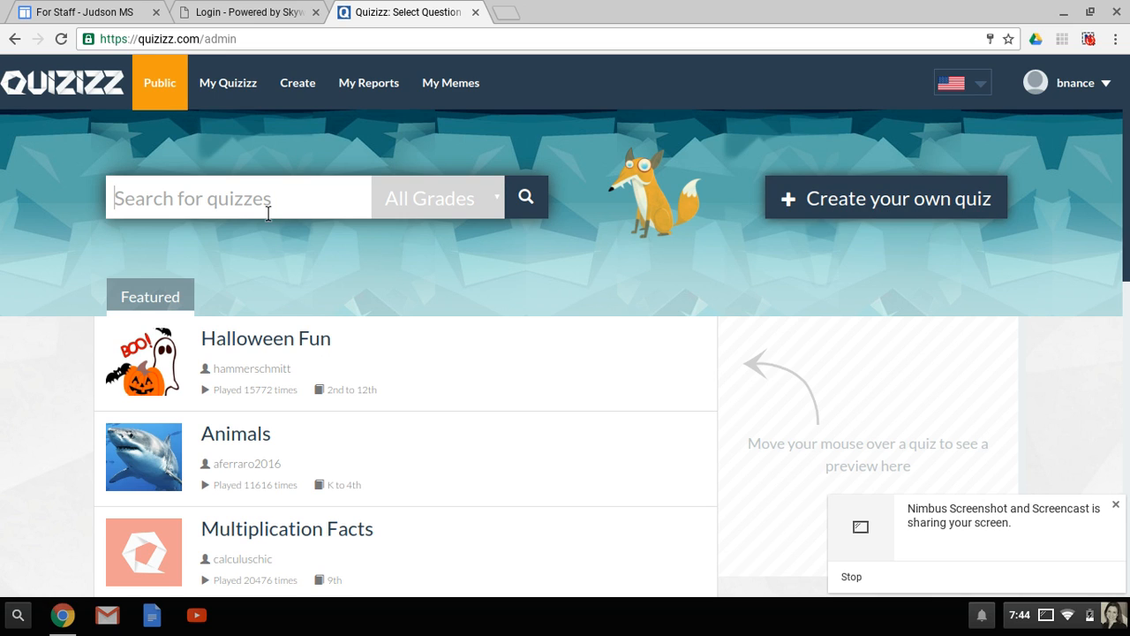
# - Search the public quizzes for "Geometry Terms" at Middle School level and preview the questions of the matching quizzes
pyautogui.write('Geome')
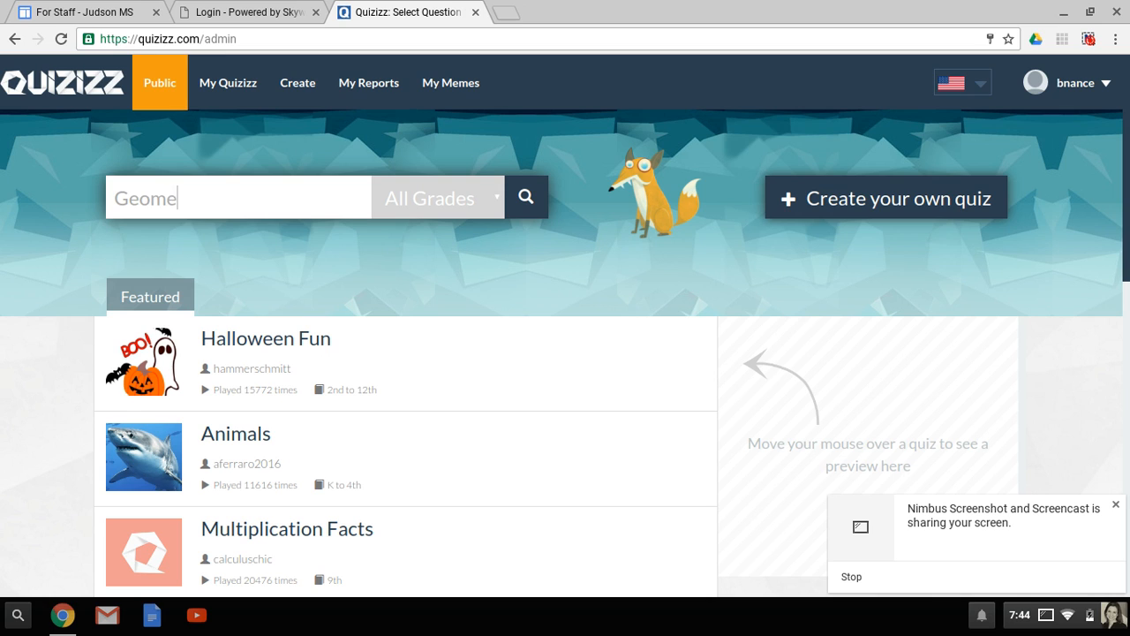
pyautogui.write('try Terms')
pyautogui.click(492, 203)
pyautogui.click(473, 281)
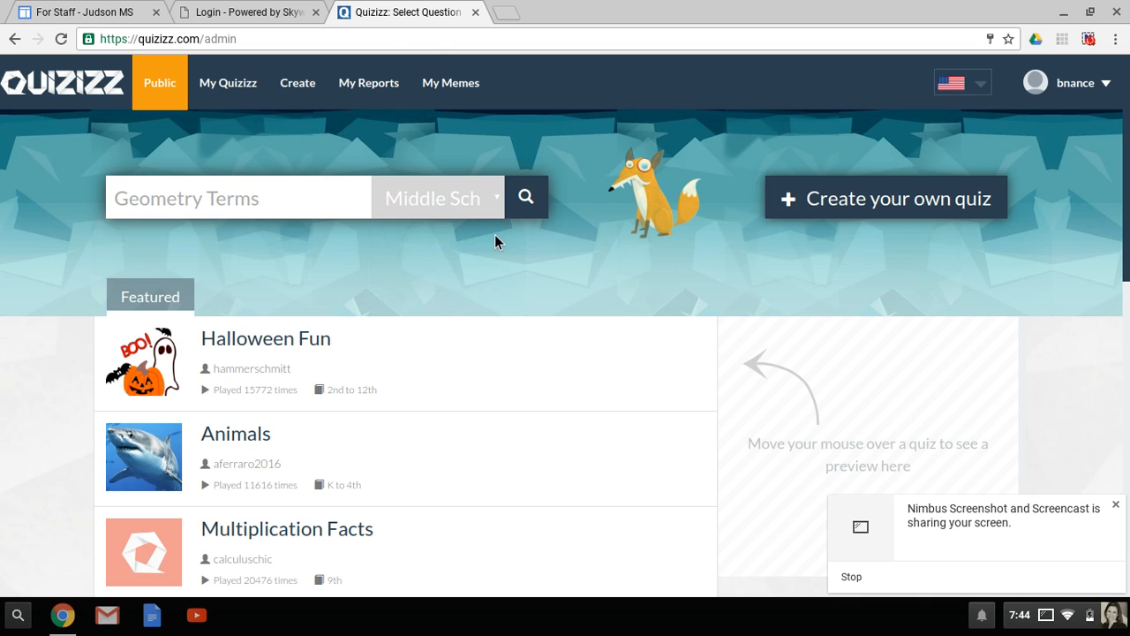
pyautogui.click(526, 200)
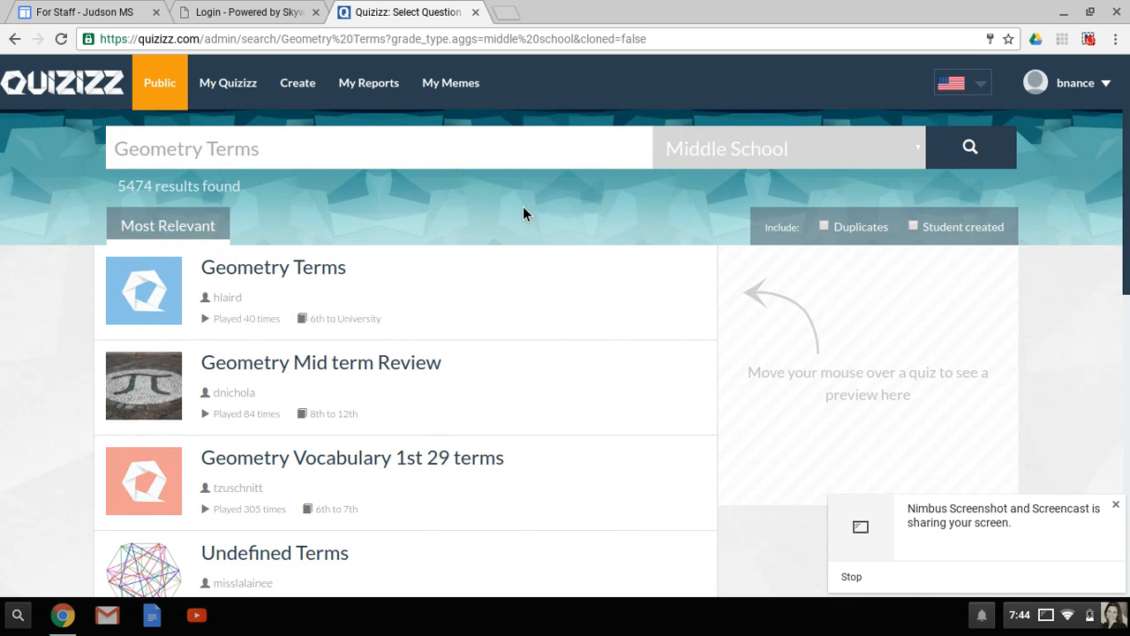
pyautogui.moveTo(434, 306)
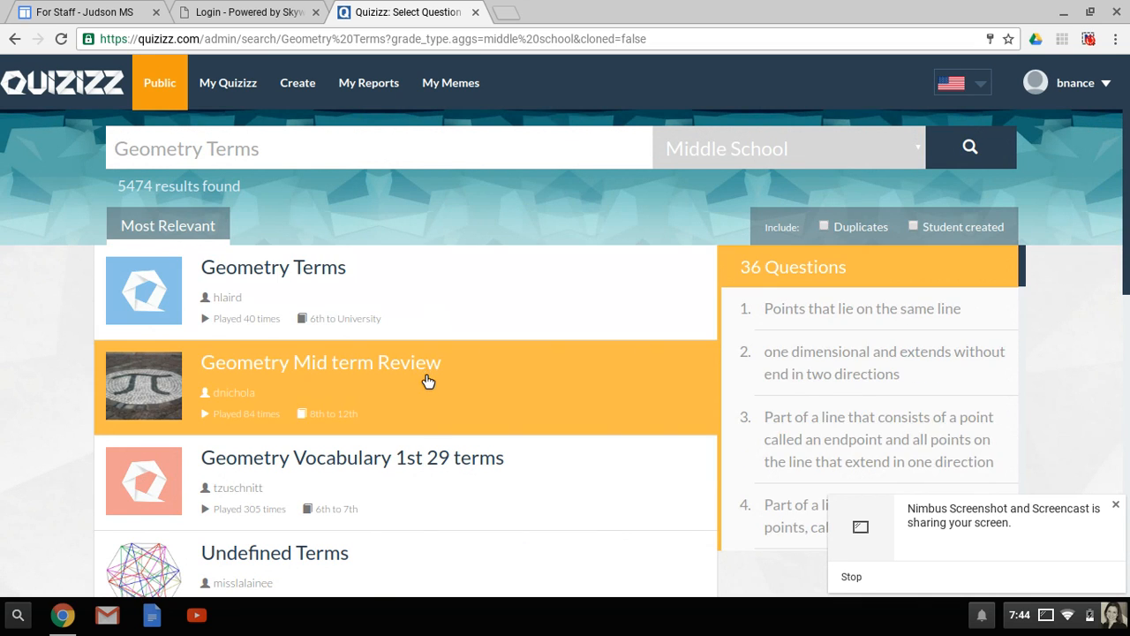
pyautogui.moveTo(429, 466)
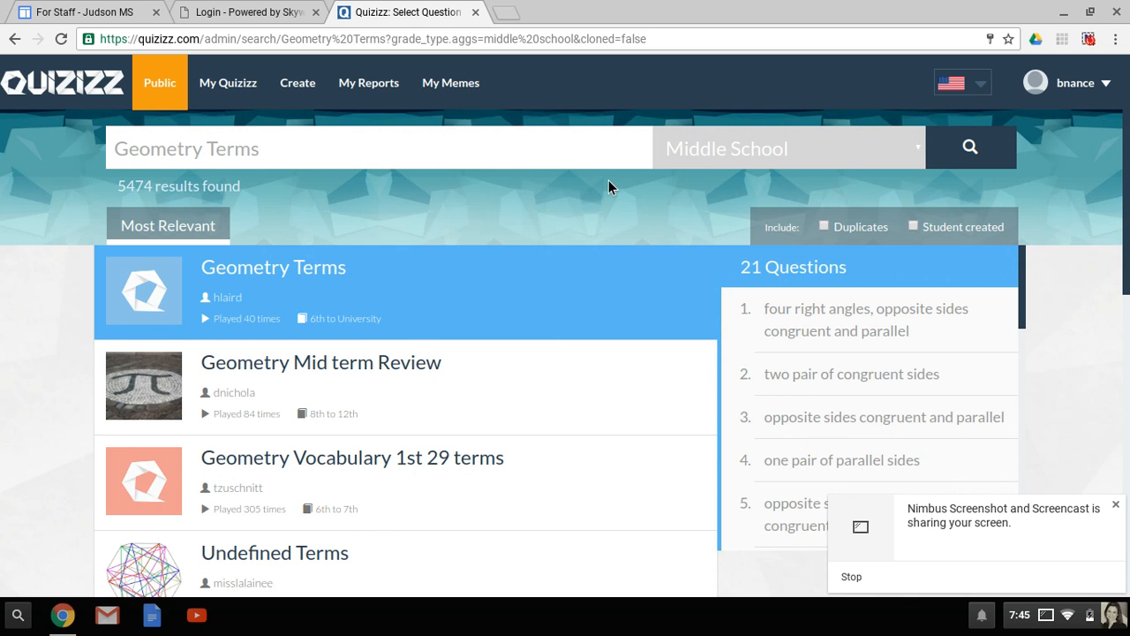
# - Create a new quiz named "Geometry Terms", keeping English as the language and public visibility
pyautogui.click(313, 77)
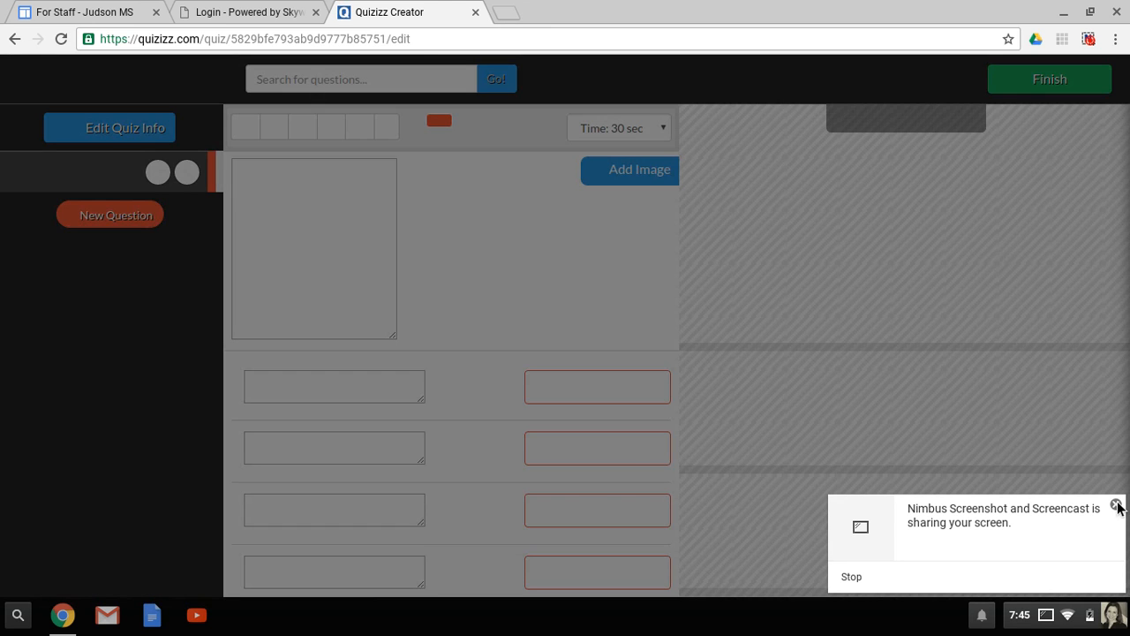
pyautogui.click(1117, 504)
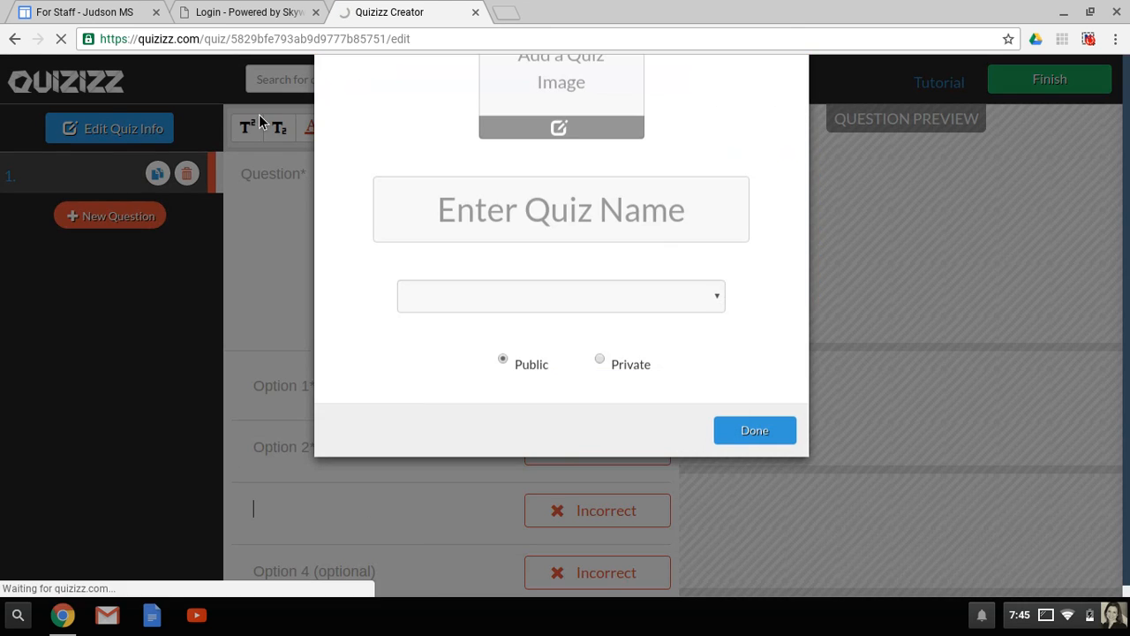
pyautogui.click(484, 214)
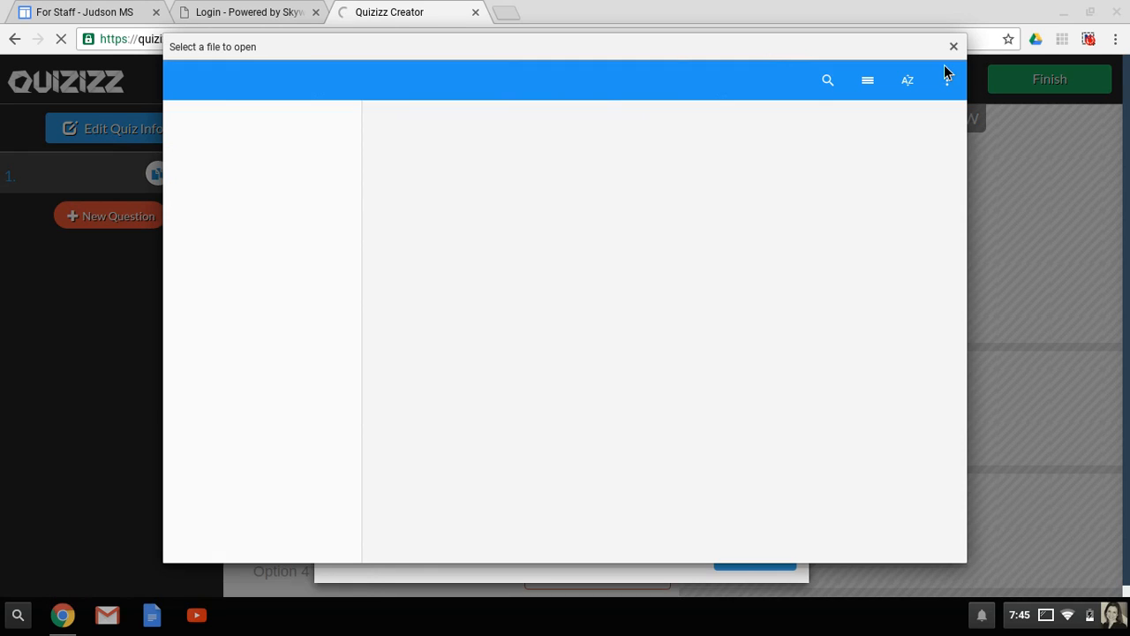
pyautogui.click(953, 48)
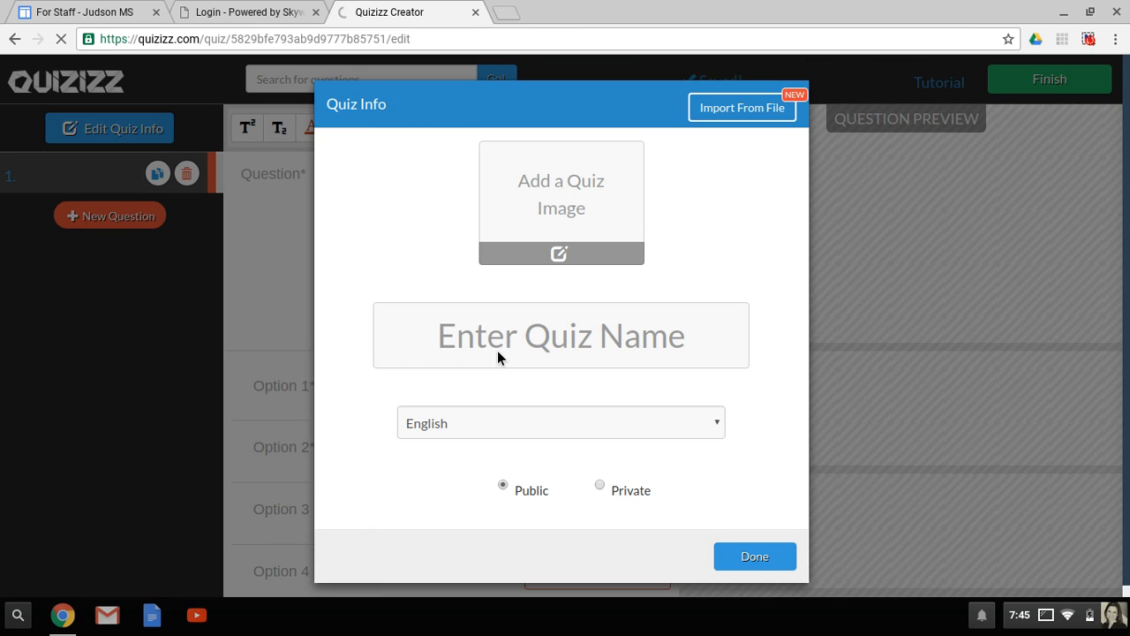
pyautogui.click(497, 334)
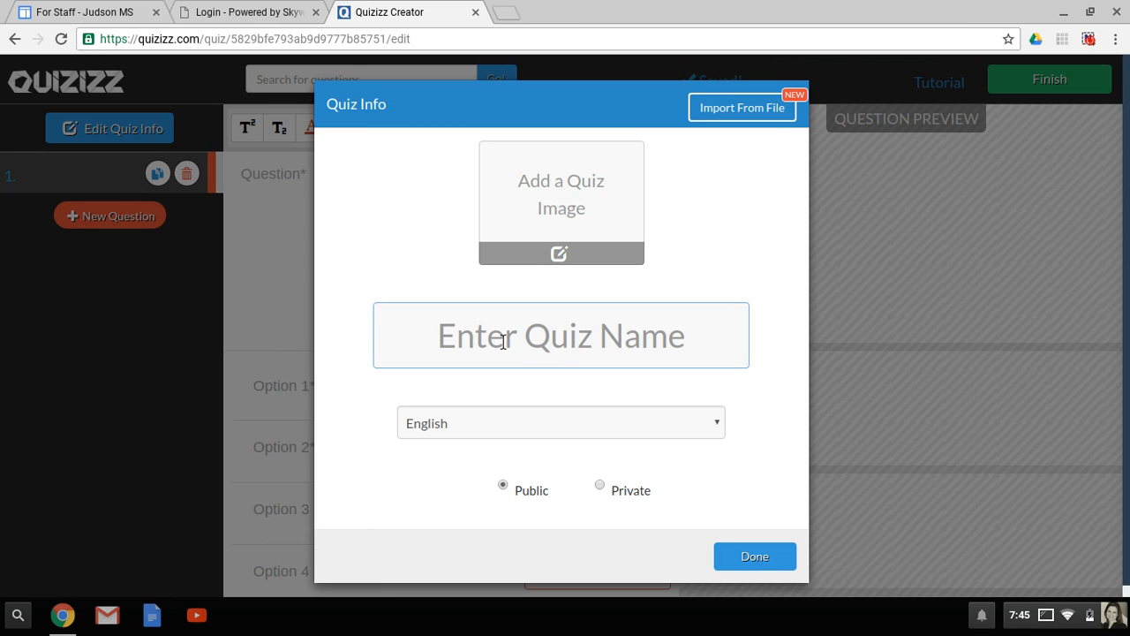
pyautogui.write('Geometry ')
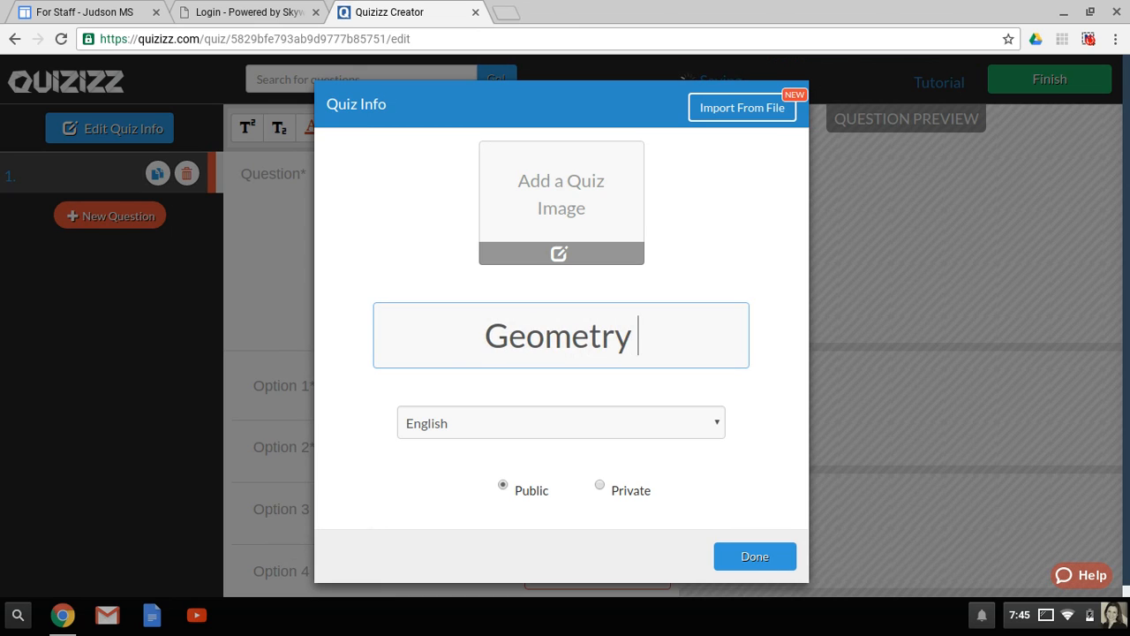
pyautogui.write('Terms')
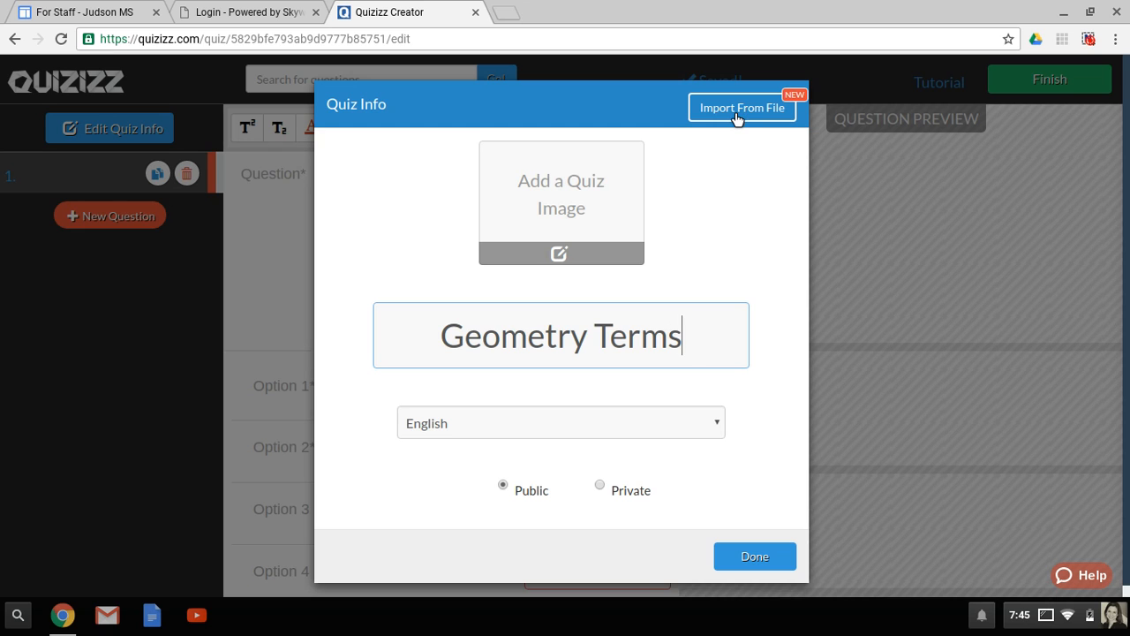
pyautogui.click(755, 556)
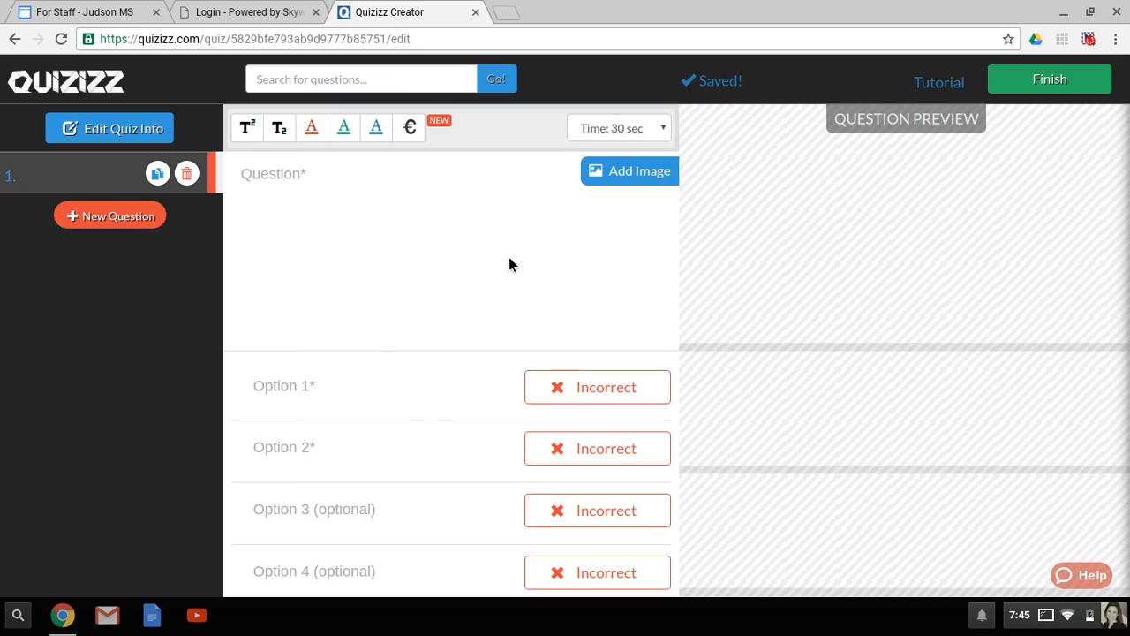
# - Enter "Which shape has 3 sides?" as the text of the first question
pyautogui.click(422, 235)
pyautogui.write('What')
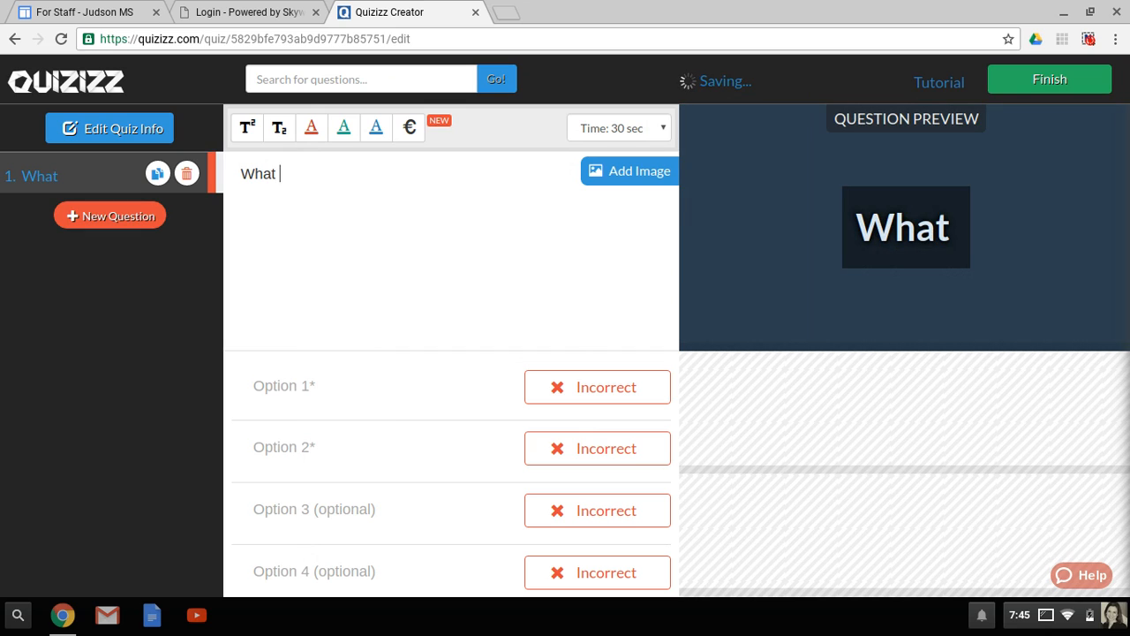
pyautogui.press('BackSpace')
pyautogui.press('BackSpace')
pyautogui.press('BackSpace')
pyautogui.write('ich sh')
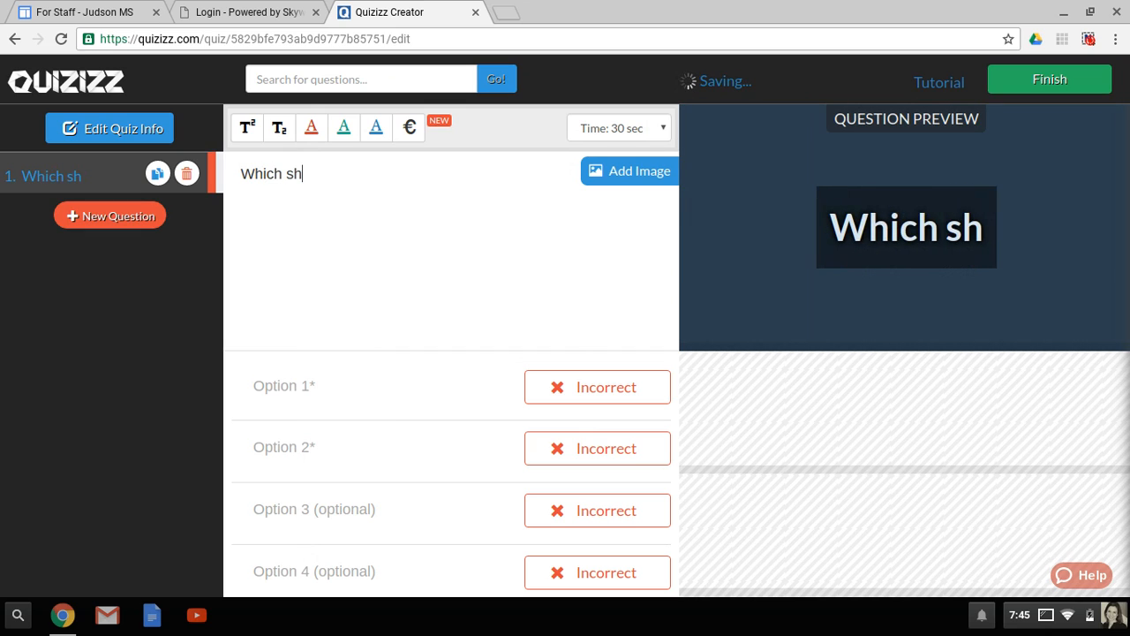
pyautogui.write('ape has 3 ')
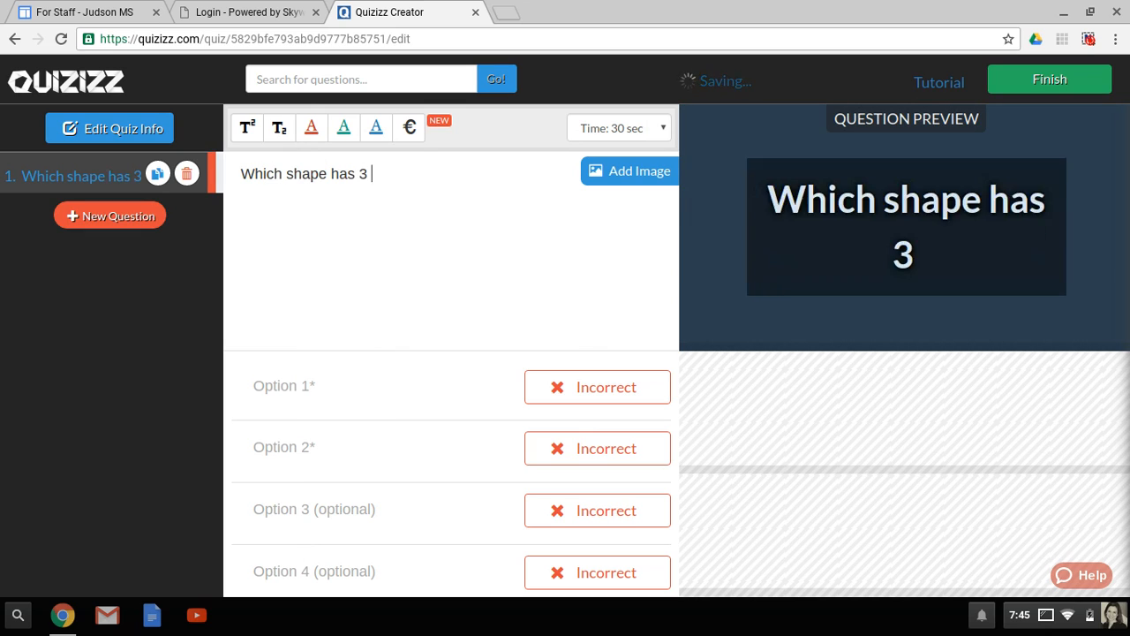
pyautogui.write('sides?')
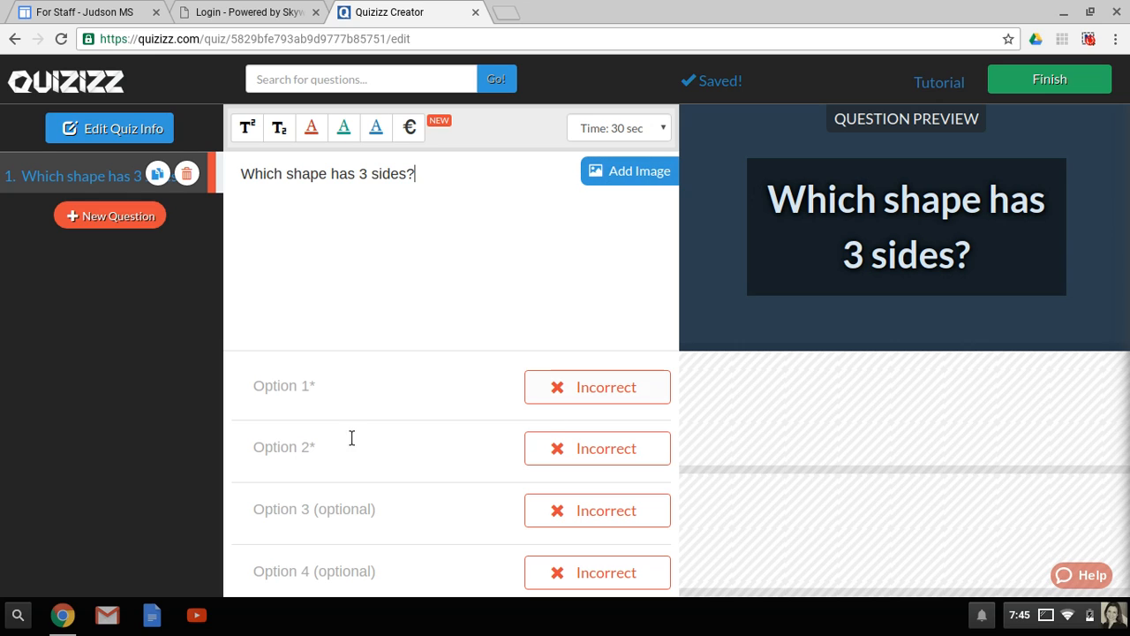
# - Give the first question the answer options triangle, square, circle and hexagon, and mark triangle as correct
pyautogui.click(344, 394)
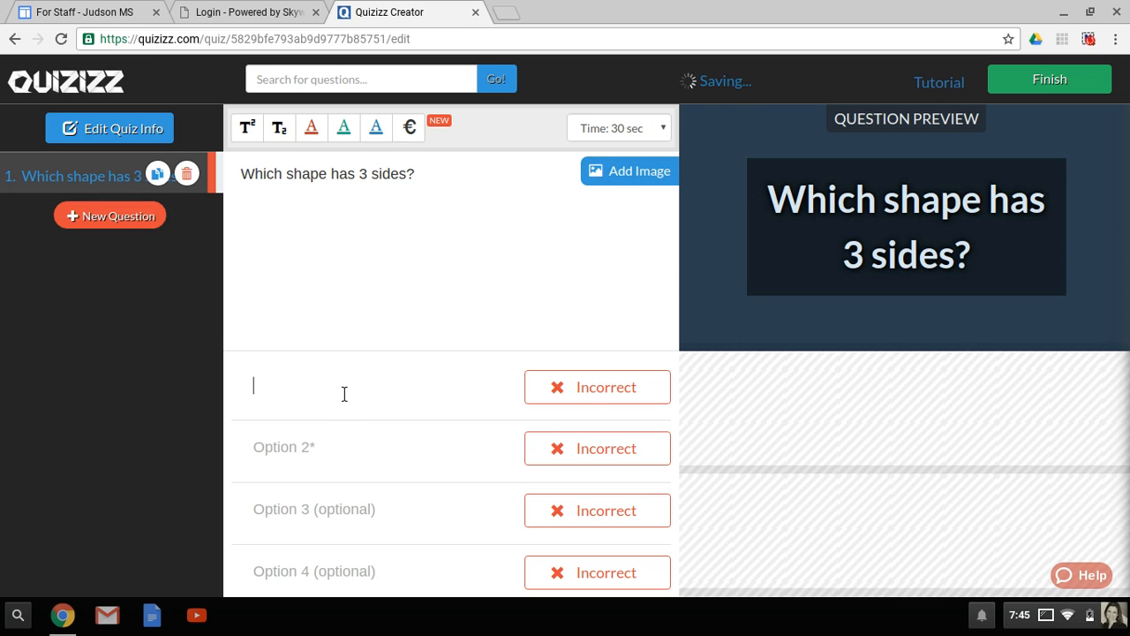
pyautogui.write('tri')
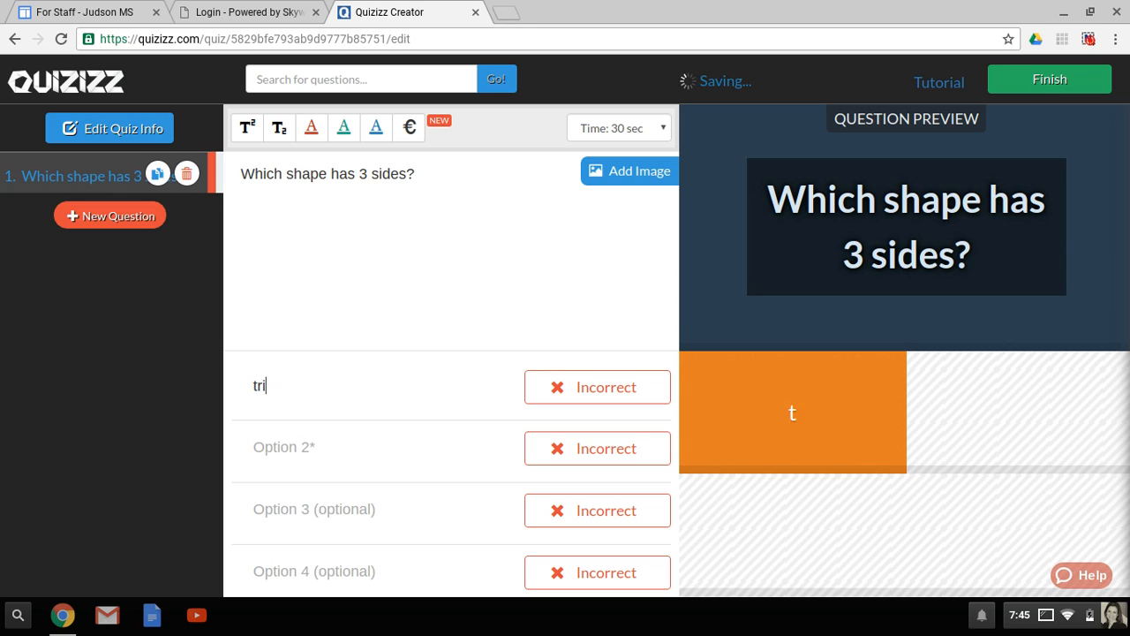
pyautogui.write('angle')
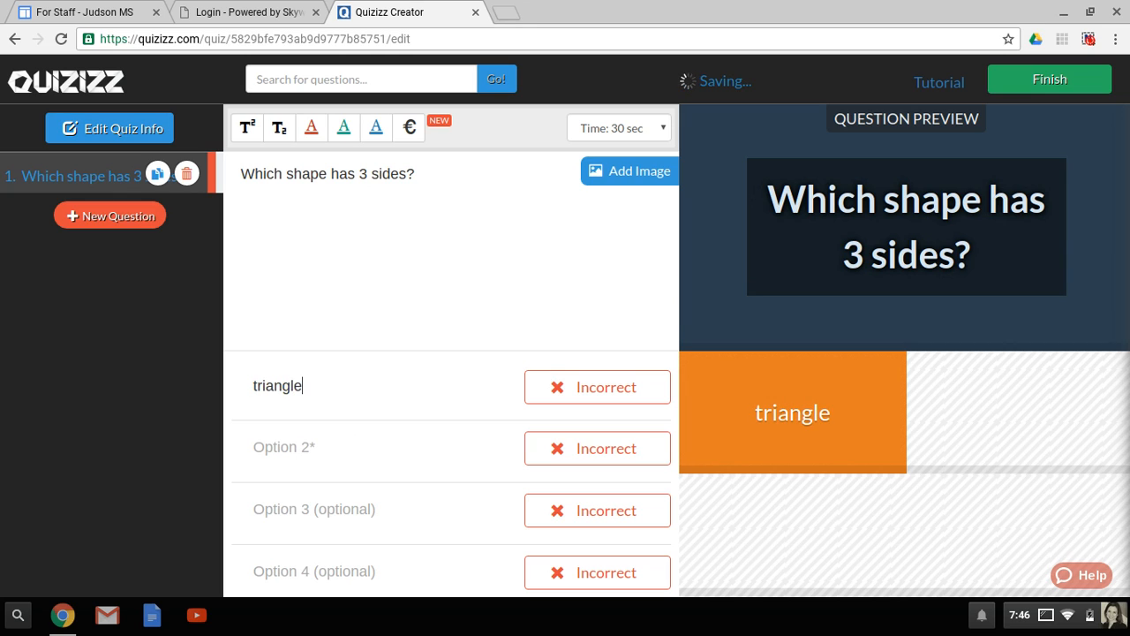
pyautogui.click(577, 391)
pyautogui.click(358, 449)
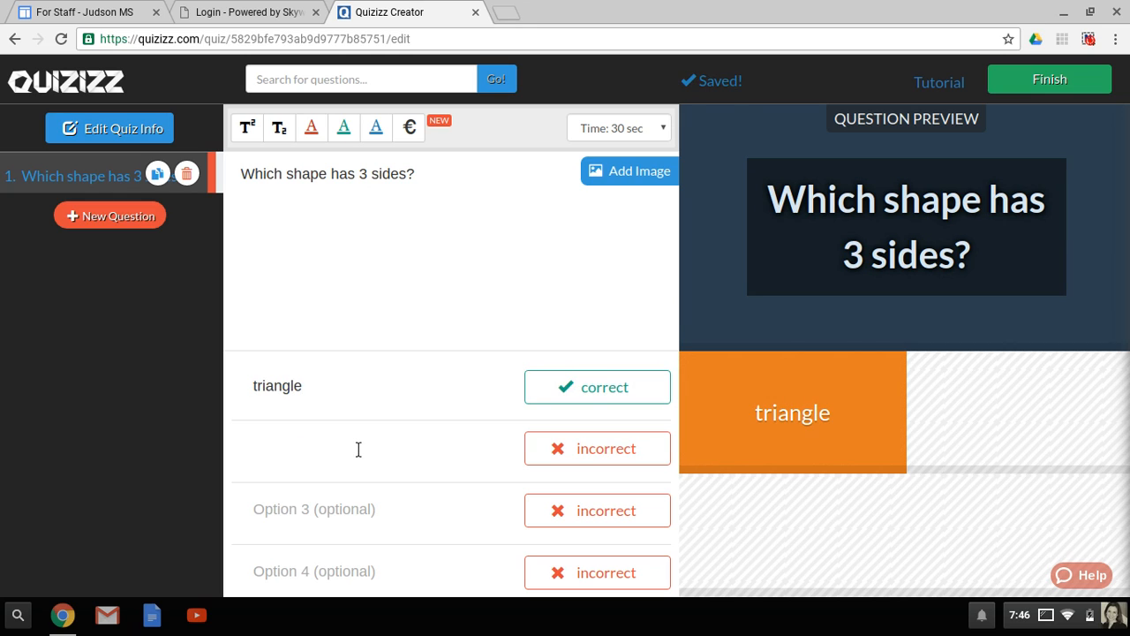
pyautogui.write('square')
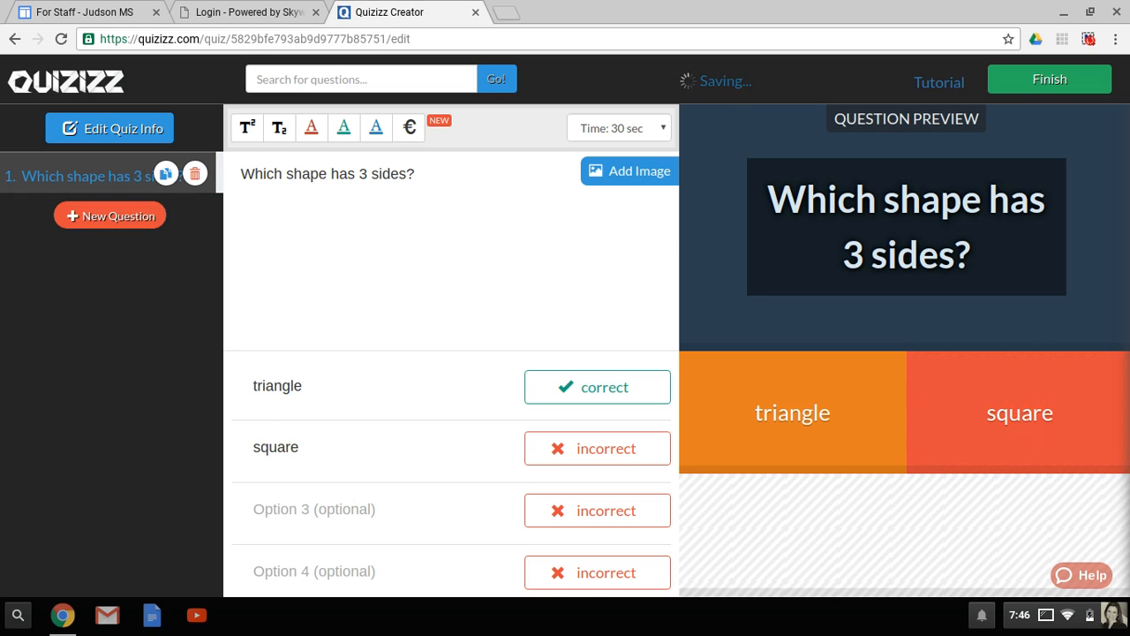
pyautogui.click(353, 512)
pyautogui.write('circle')
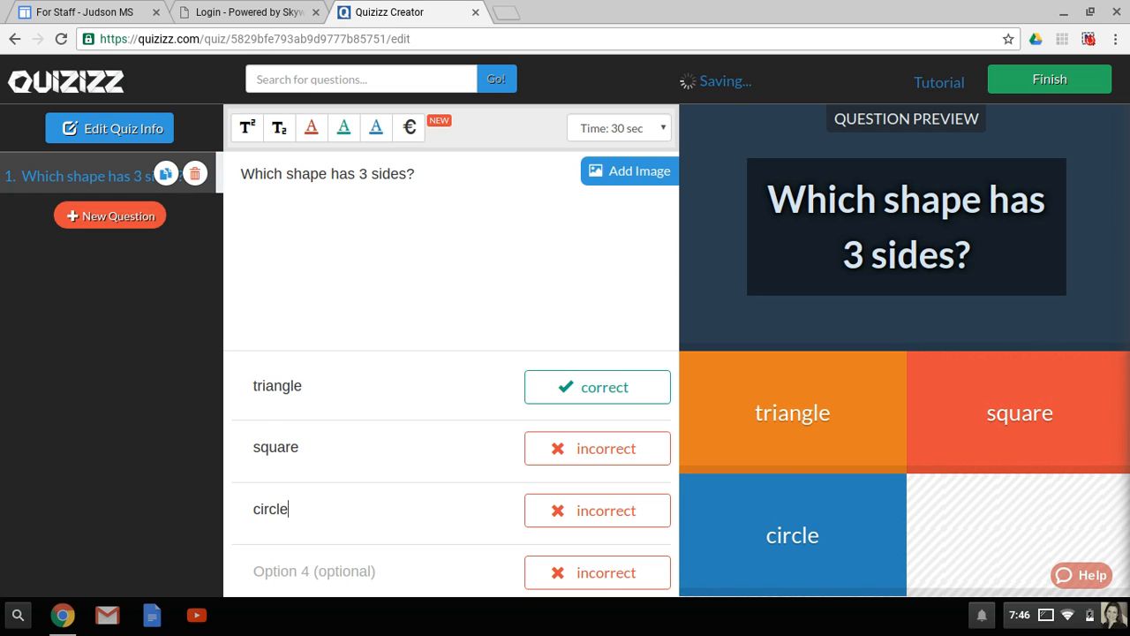
pyautogui.click(335, 585)
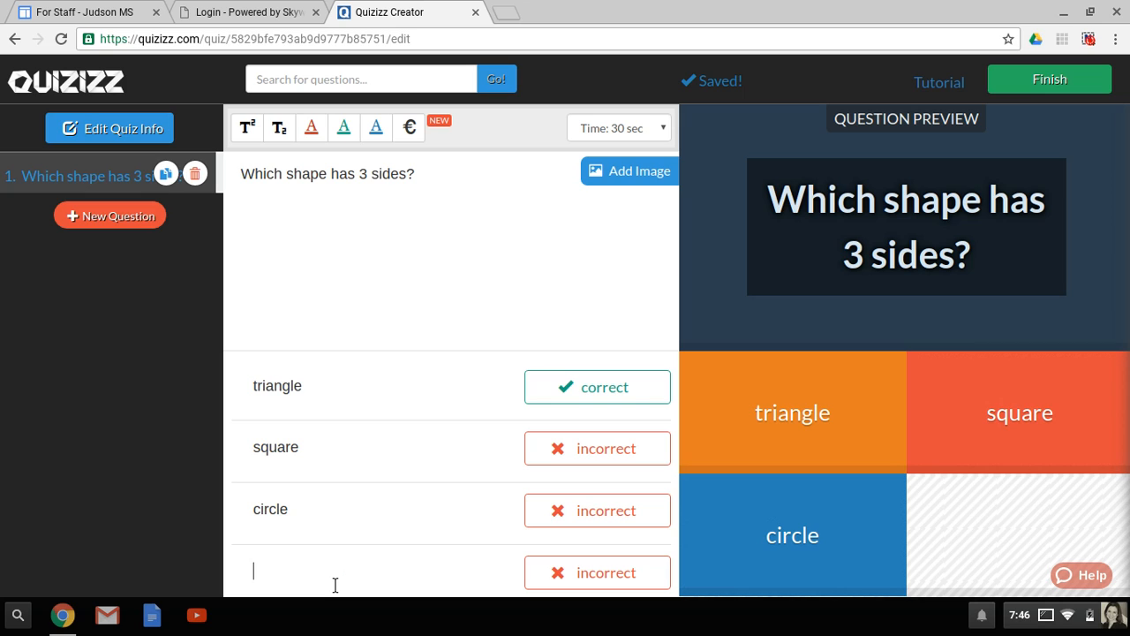
pyautogui.write('hexagon')
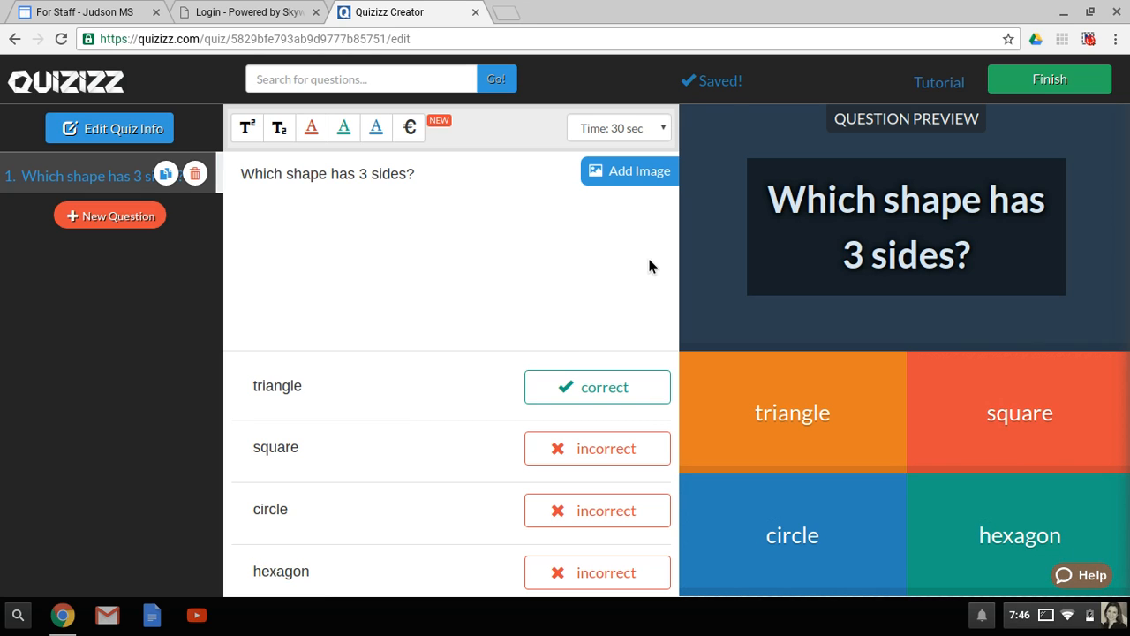
# - Add a second question with the text "Which shape is round?"
pyautogui.click(143, 223)
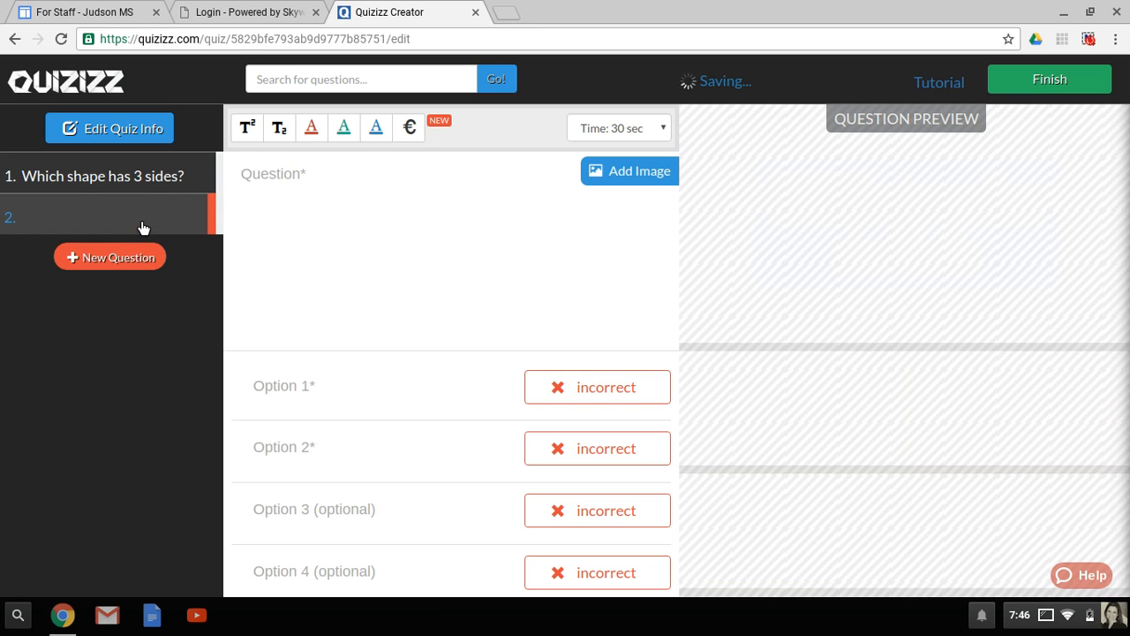
pyautogui.click(298, 184)
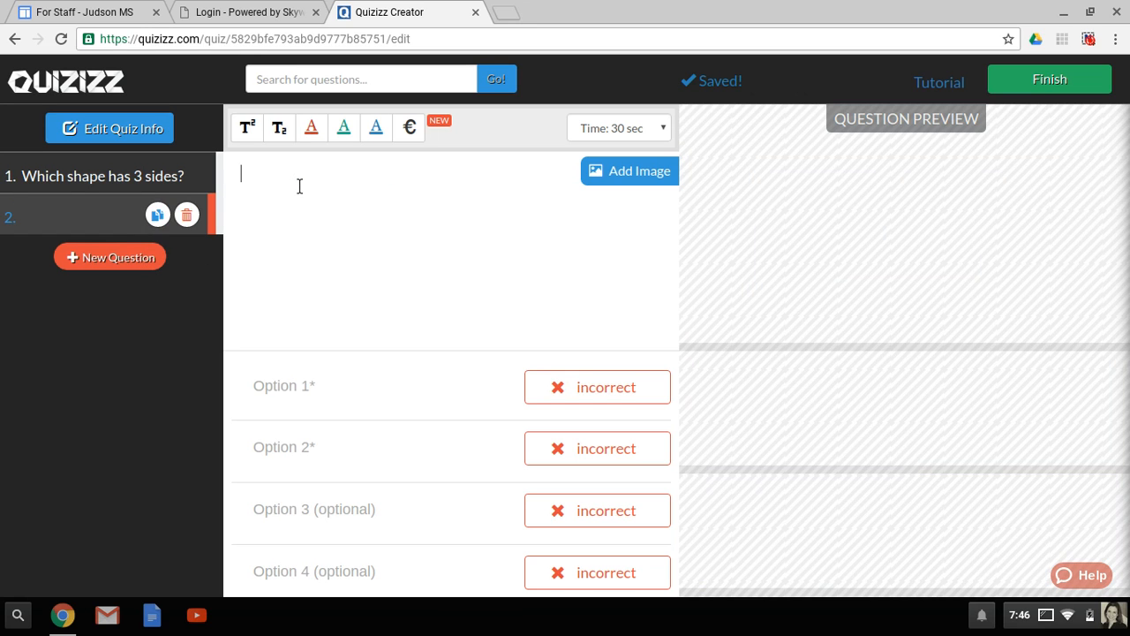
pyautogui.write('Which shape is')
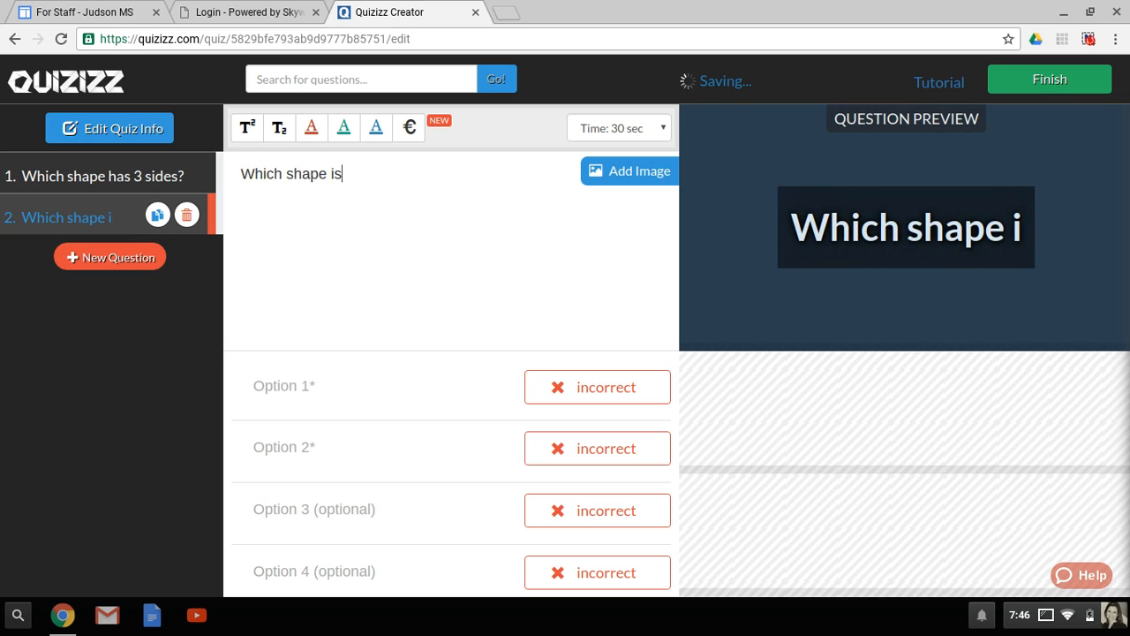
pyautogui.write(' round?')
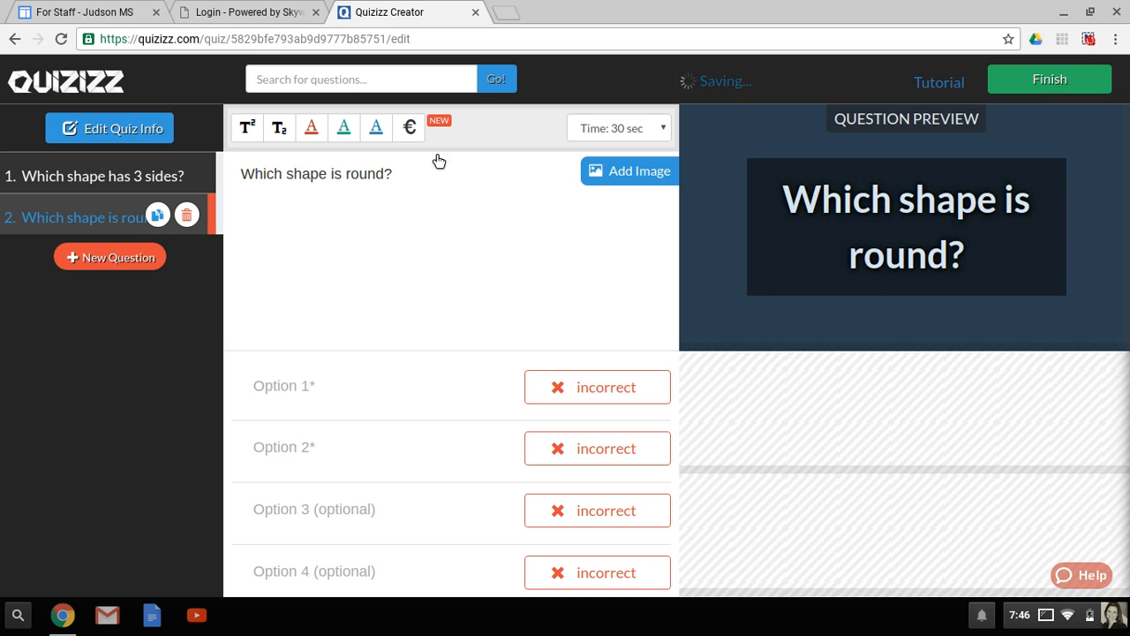
# - Fill in the second question's four answer options as circle, square, rectangle and hexagon
pyautogui.click(355, 393)
pyautogui.write('circle')
pyautogui.click(339, 457)
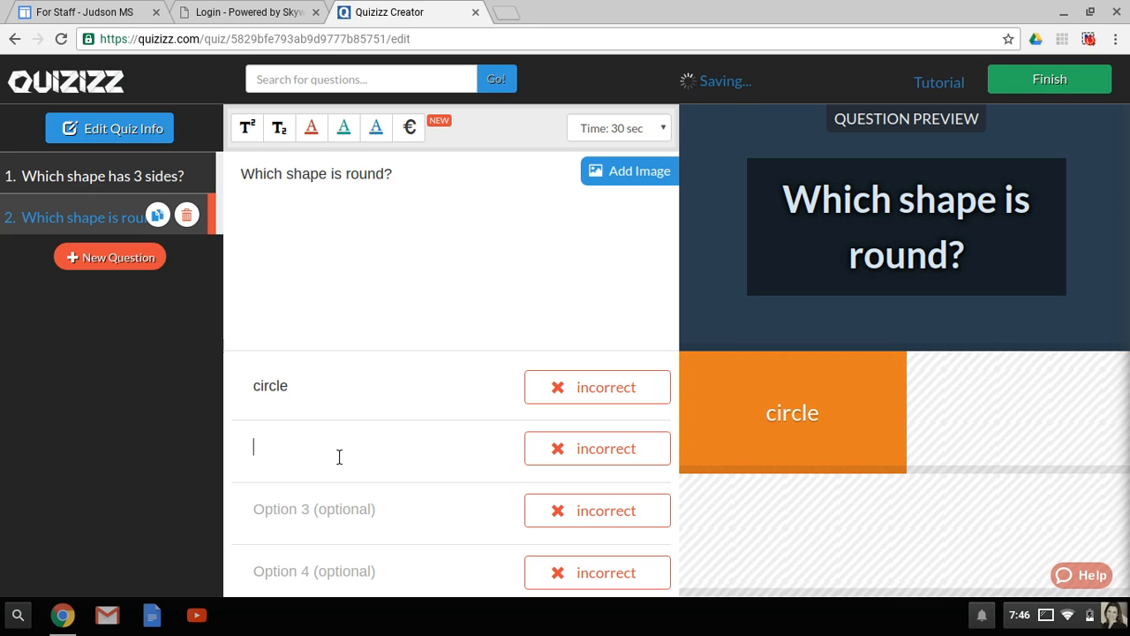
pyautogui.write('sqar')
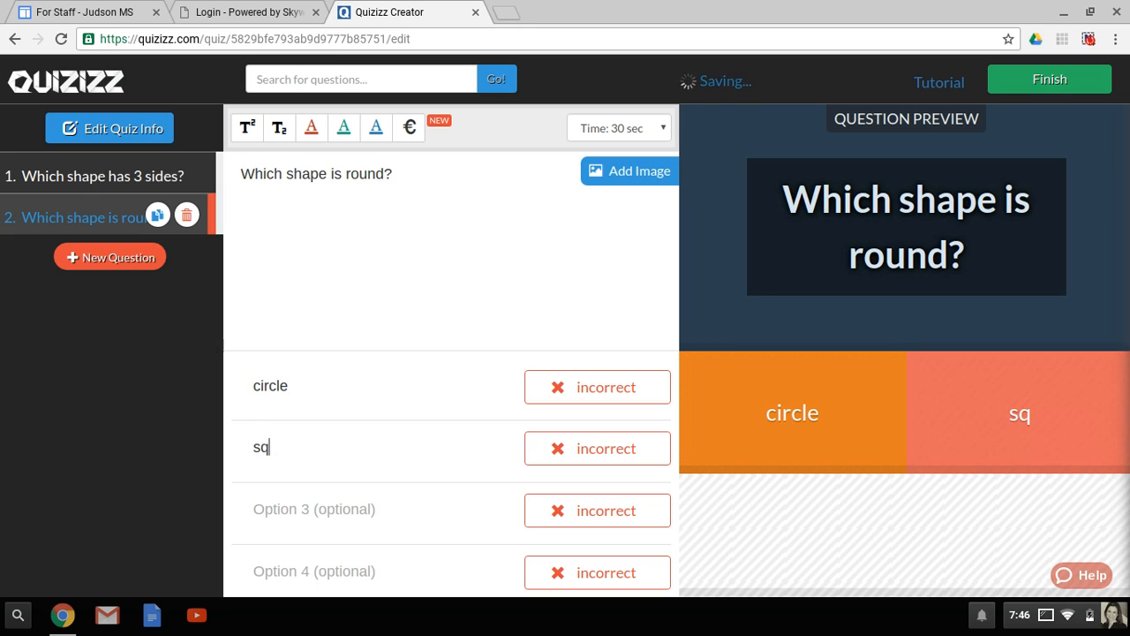
pyautogui.press('BackSpace')
pyautogui.press('BackSpace')
pyautogui.write('uare')
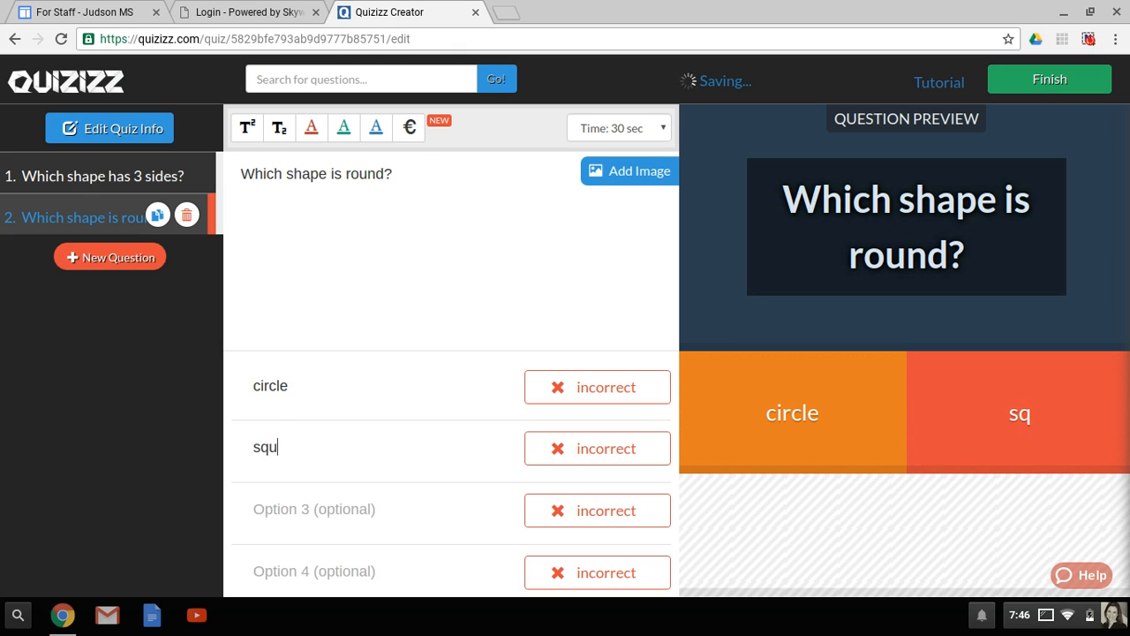
pyautogui.click(326, 512)
pyautogui.write('re')
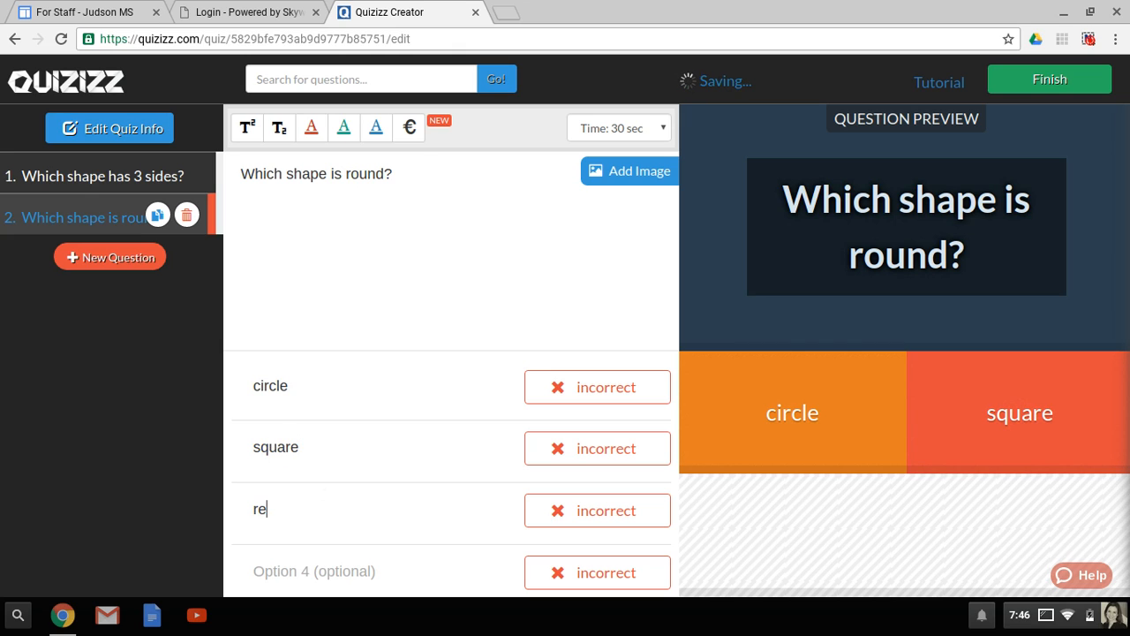
pyautogui.write('ctangle')
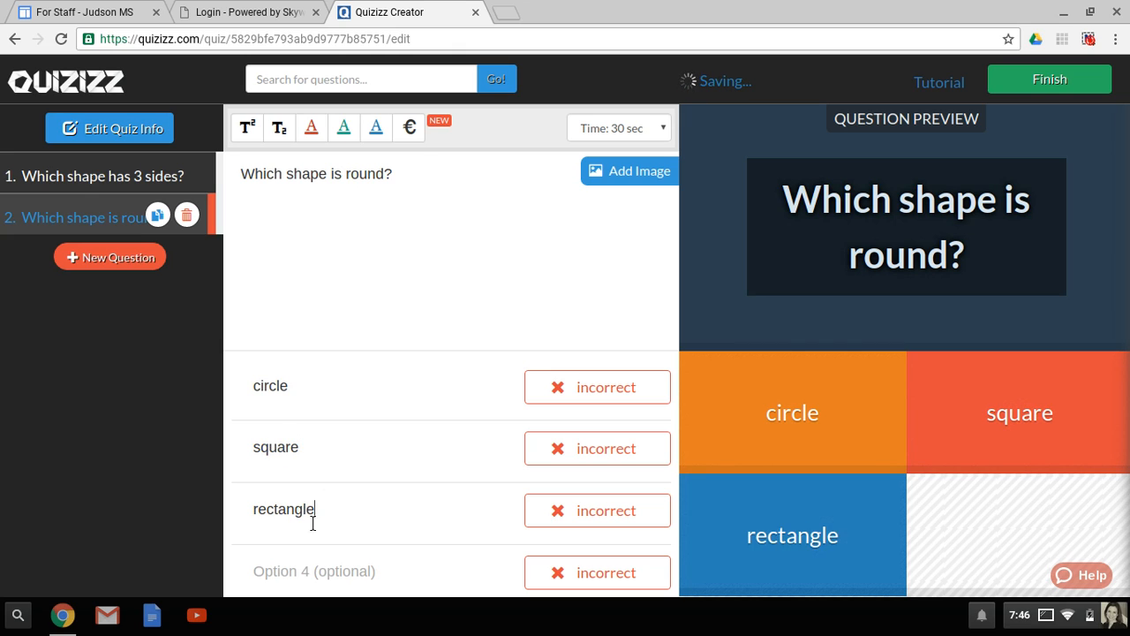
pyautogui.click(316, 574)
pyautogui.write('hexagon')
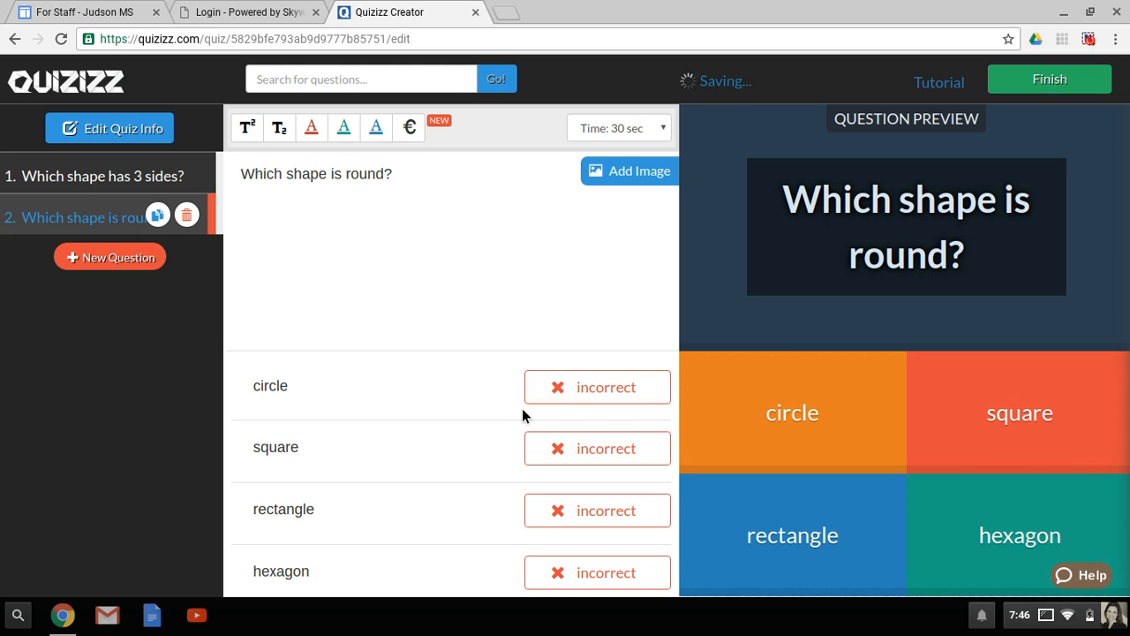
# - Mark circle as the correct answer to the second question and finish editing the questions
pyautogui.click(576, 399)
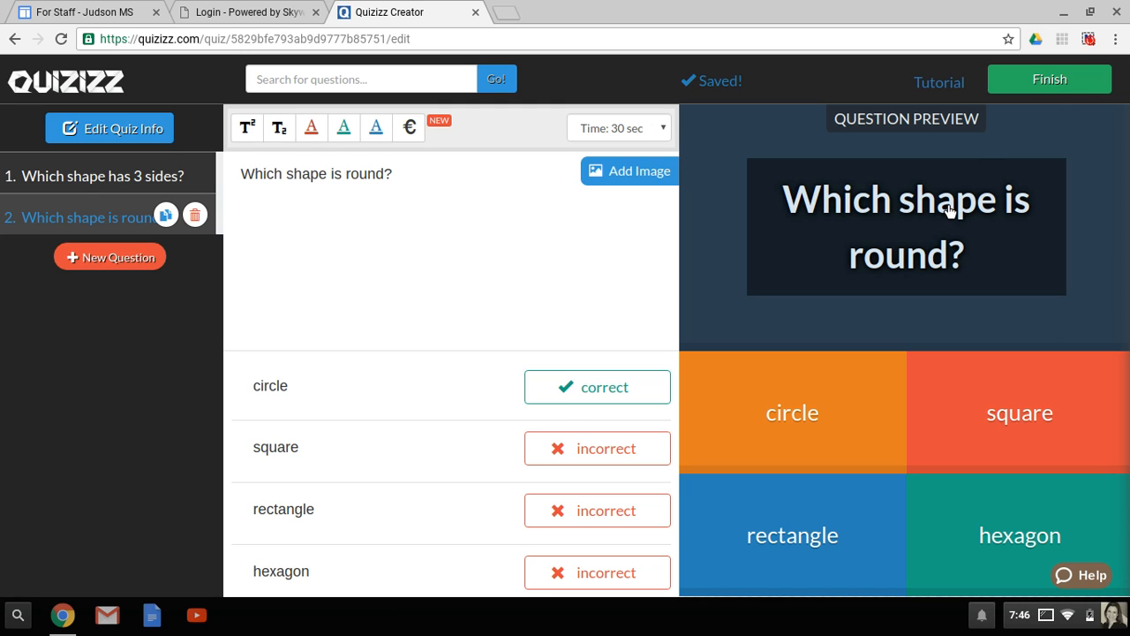
pyautogui.click(1059, 79)
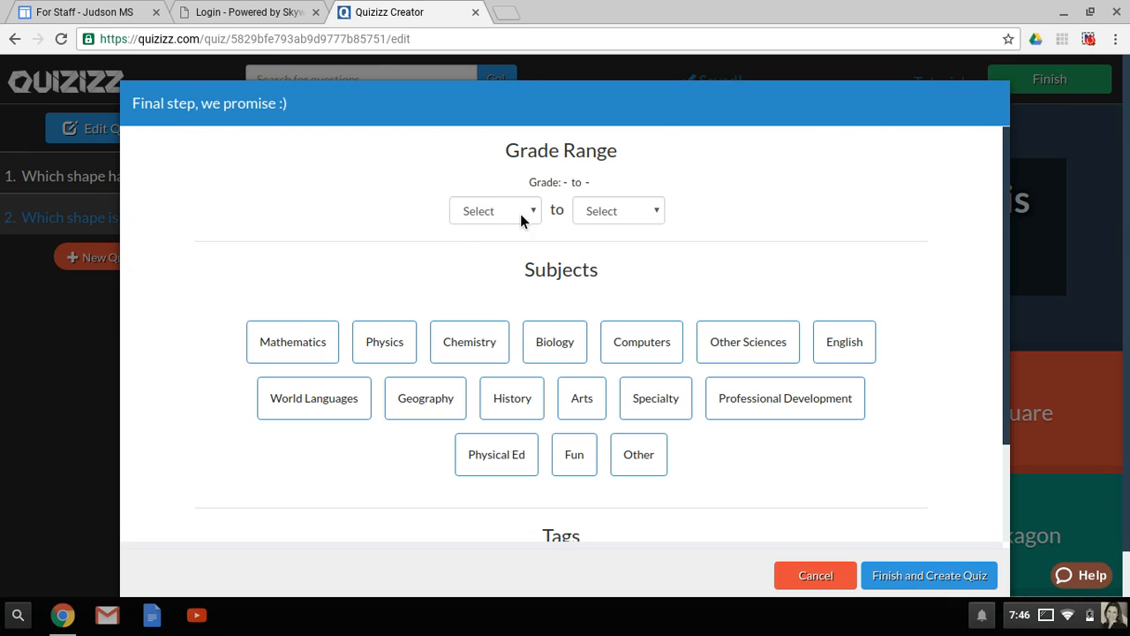
# - Set the quiz's grade range from 4 to 8
pyautogui.click(532, 215)
pyautogui.click(491, 334)
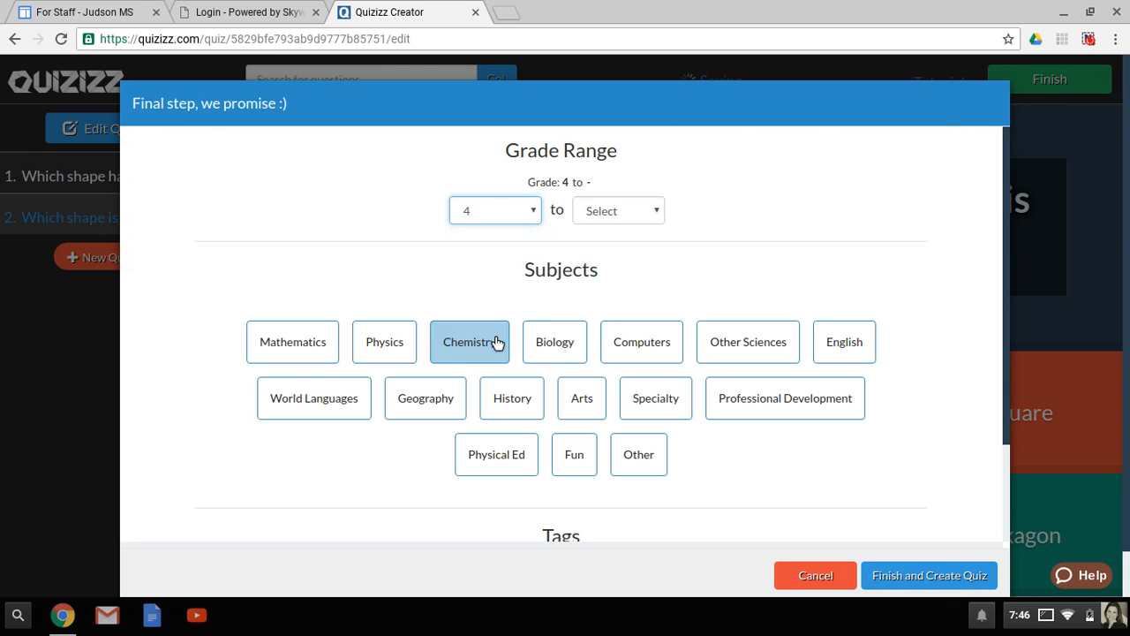
pyautogui.click(650, 219)
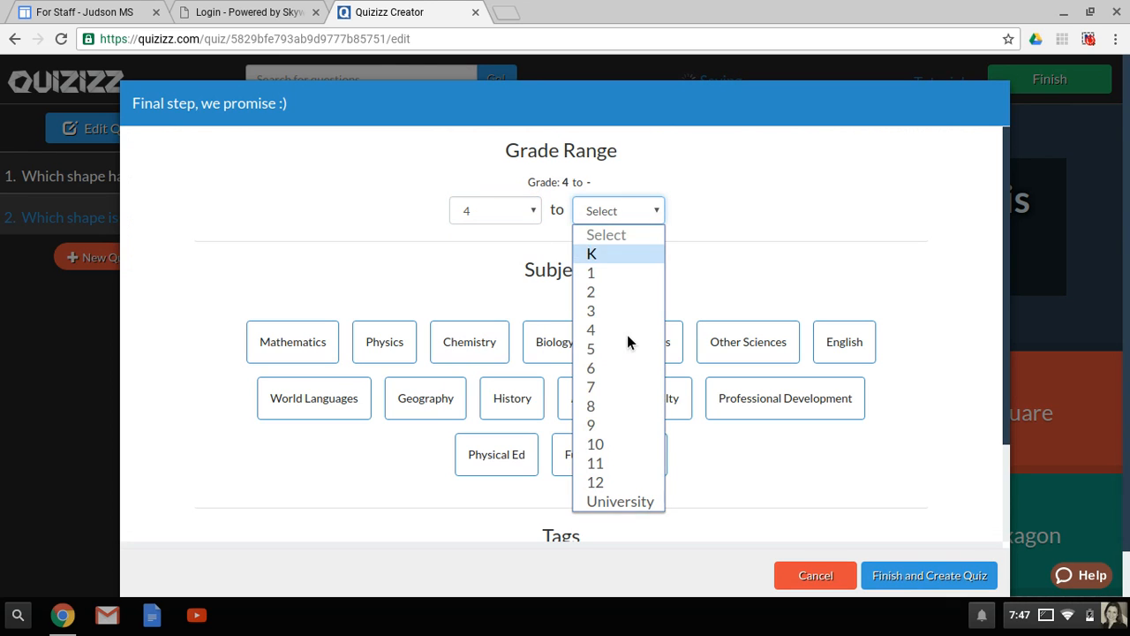
pyautogui.click(615, 401)
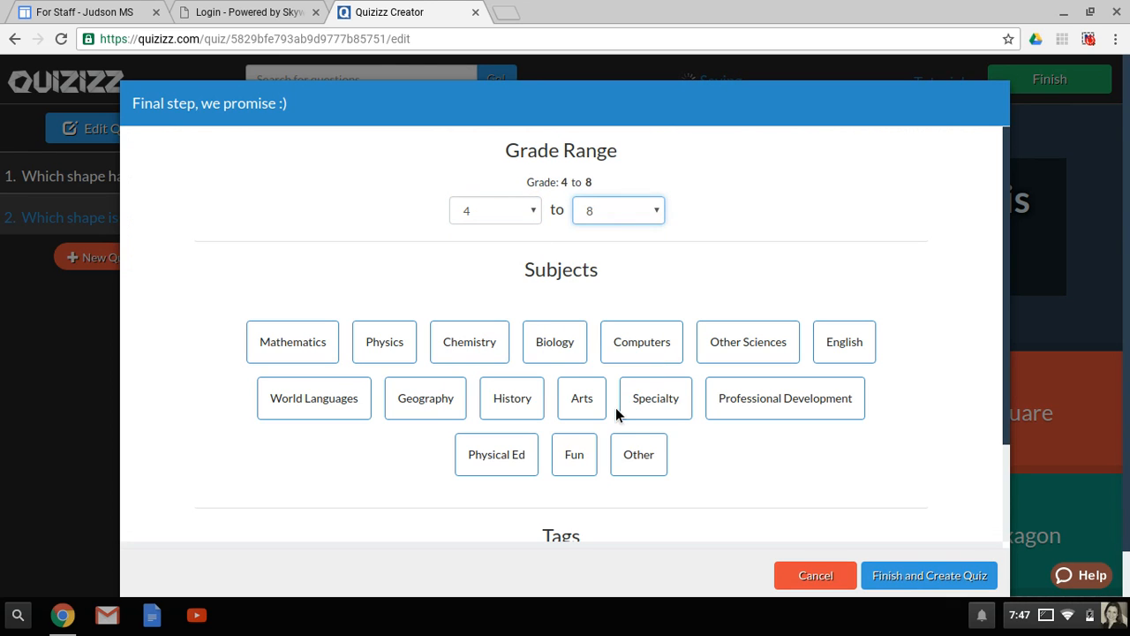
# - Assign the Mathematics subject and the Geometry topic, and create the quiz
pyautogui.click(263, 346)
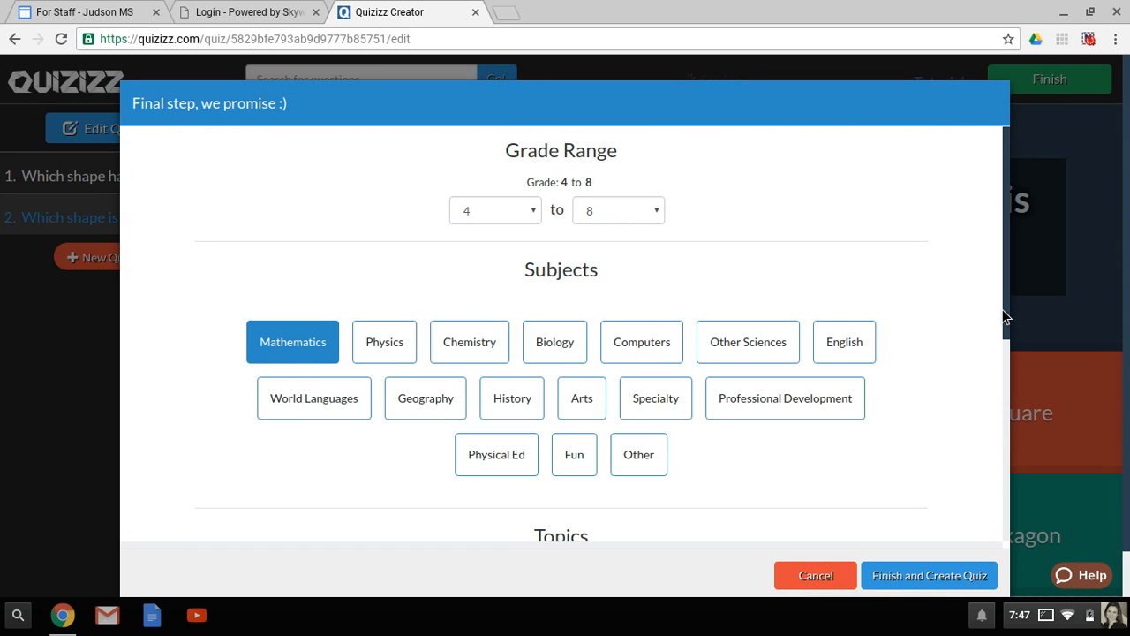
pyautogui.scroll(-2, 992, 397)
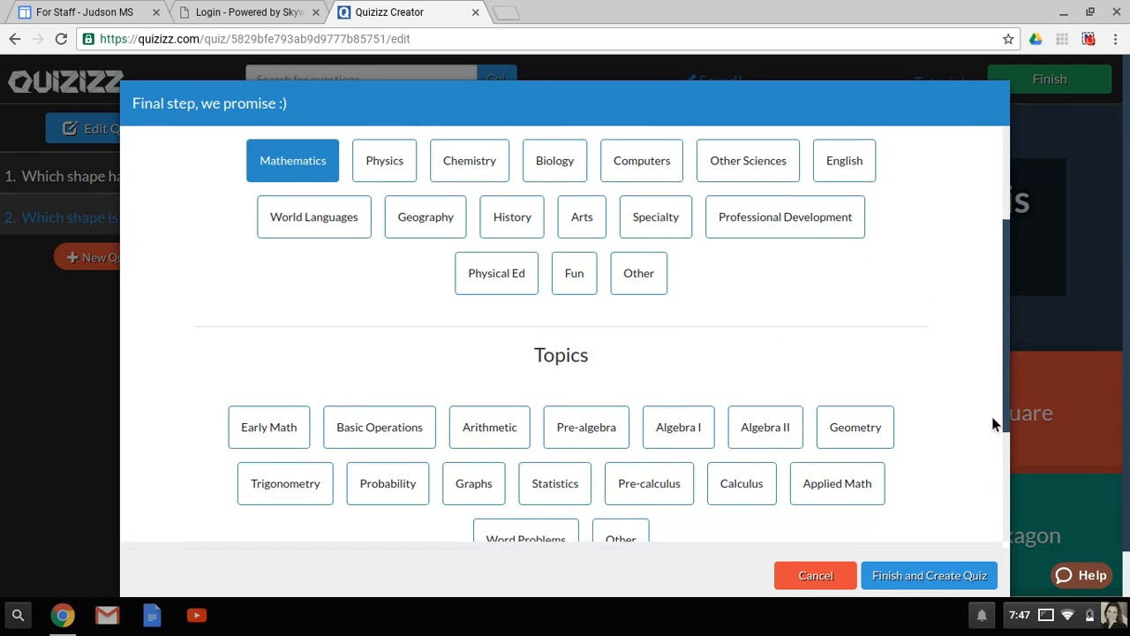
pyautogui.scroll(-1, 991, 442)
pyautogui.click(878, 348)
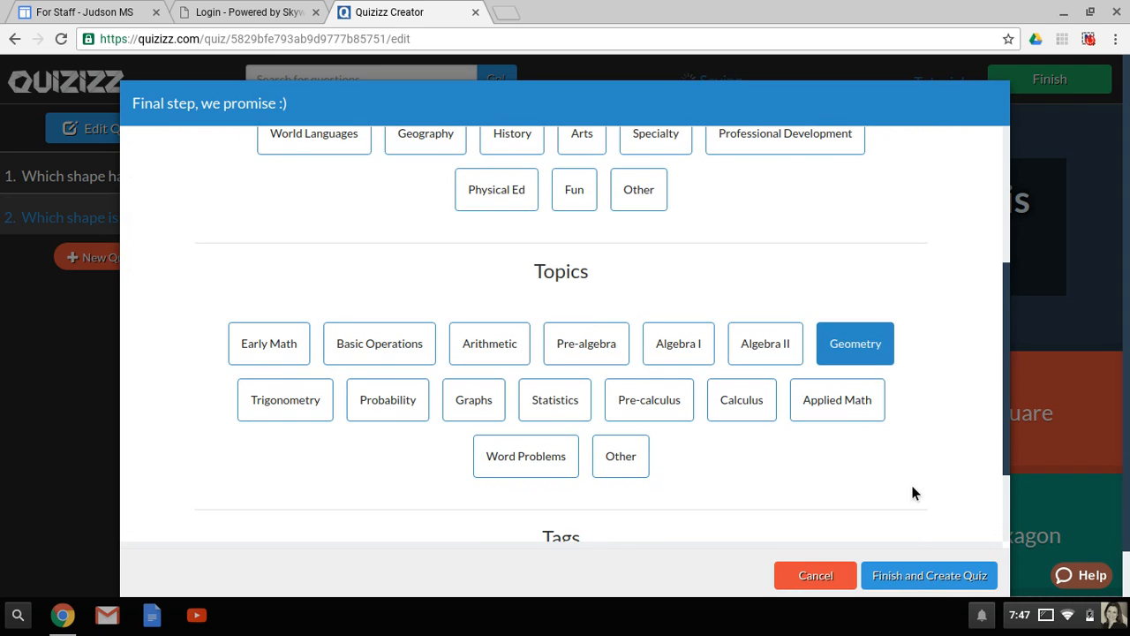
pyautogui.click(909, 575)
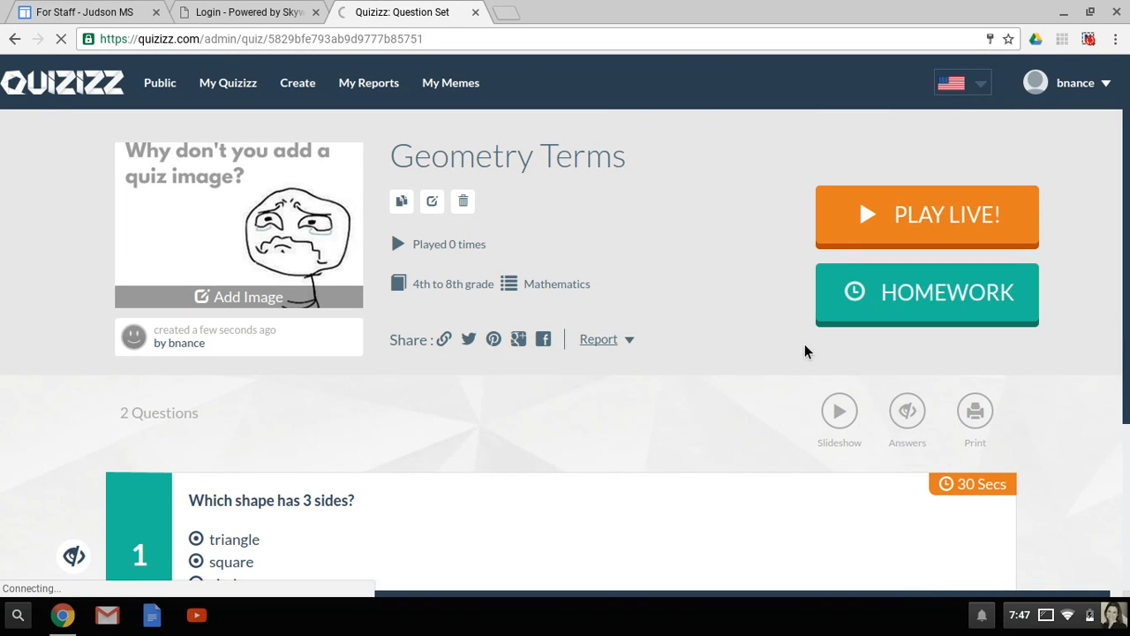
# - Host the Geometry Terms quiz as a live game with the default settings and start it once a player has joined
pyautogui.click(897, 226)
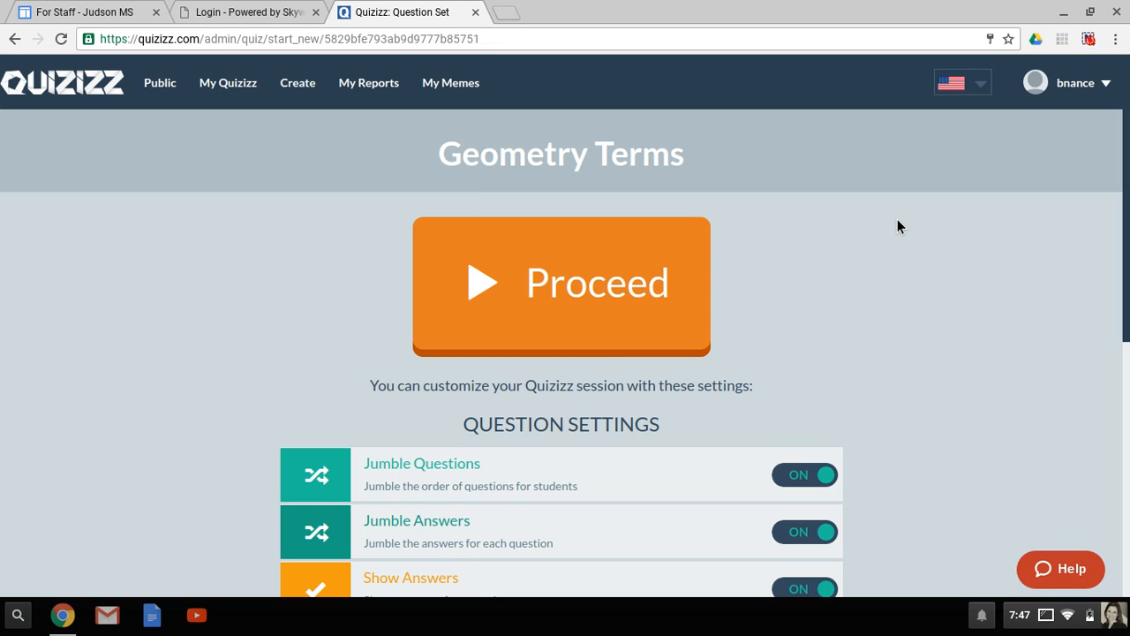
pyautogui.click(600, 272)
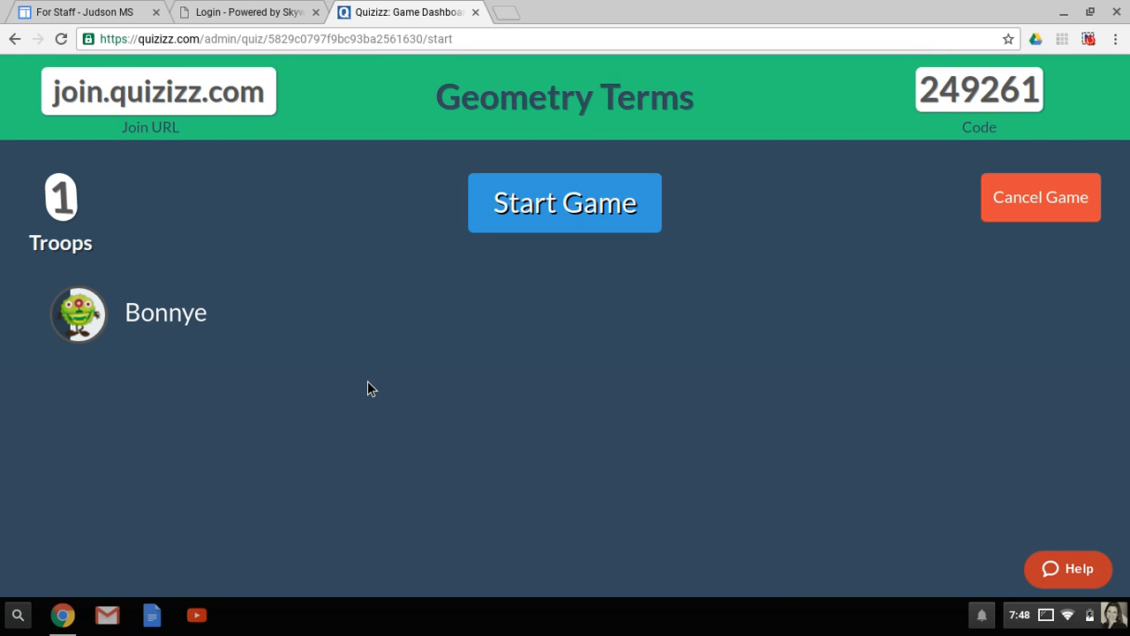
pyautogui.click(608, 233)
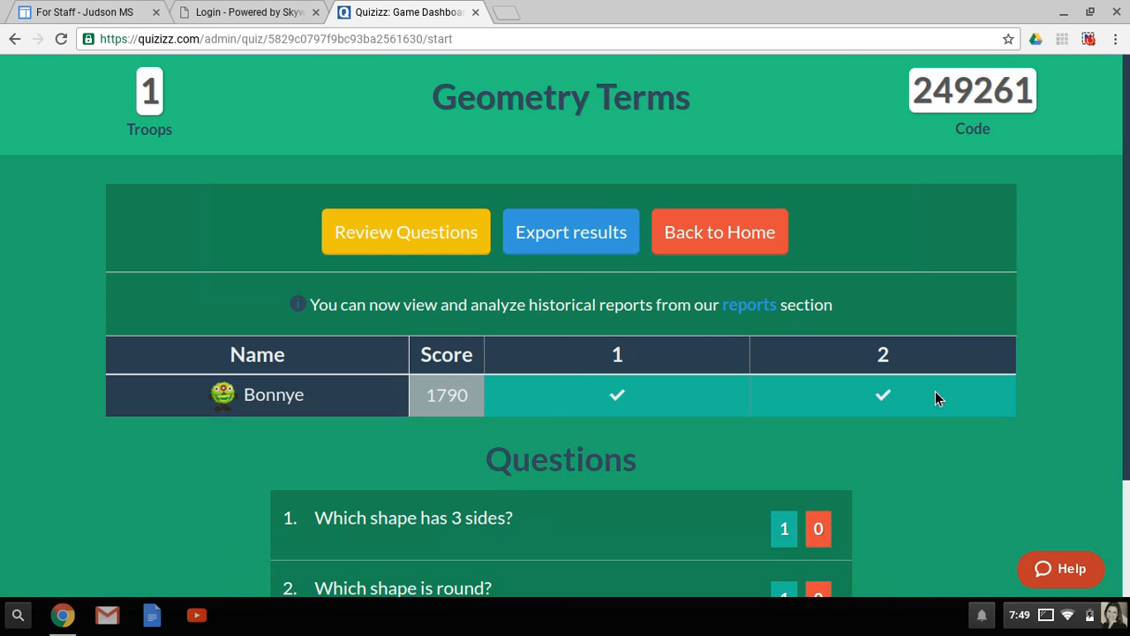
# - Examine the game's results for each player and question, including a review of the first question's answers
pyautogui.scroll(-3, 1126, 393)
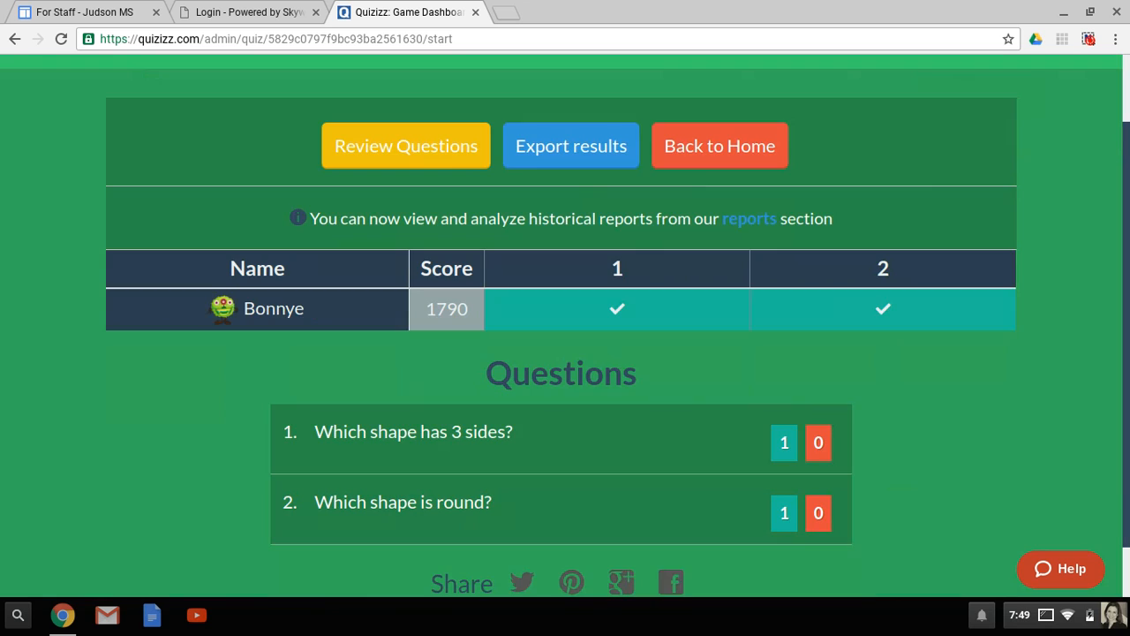
pyautogui.scroll(3, 1125, 394)
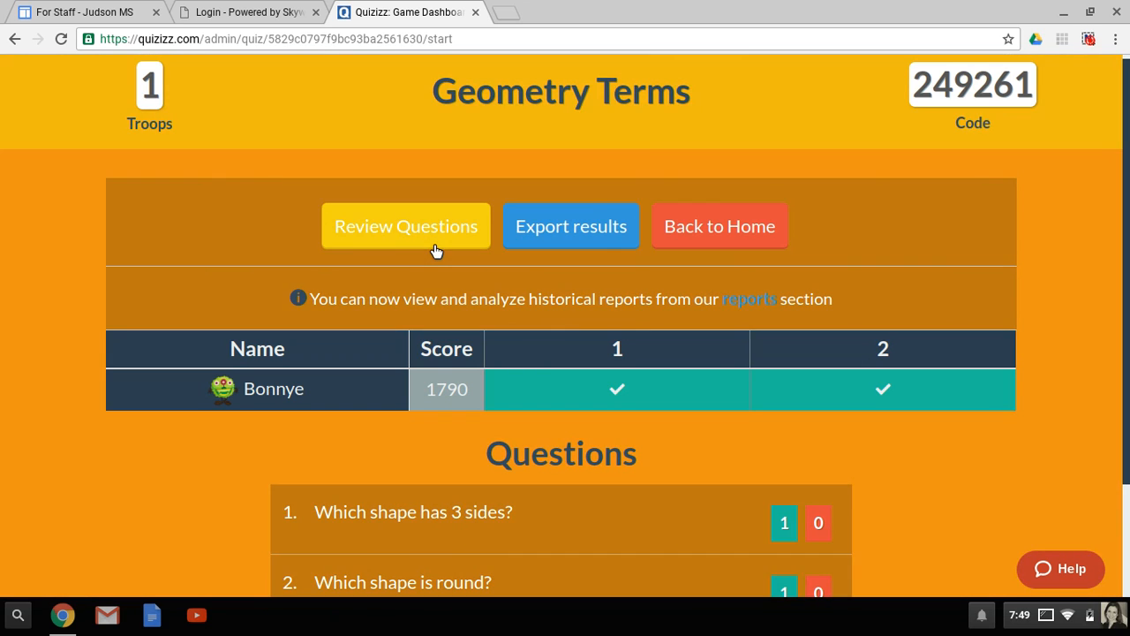
pyautogui.click(434, 250)
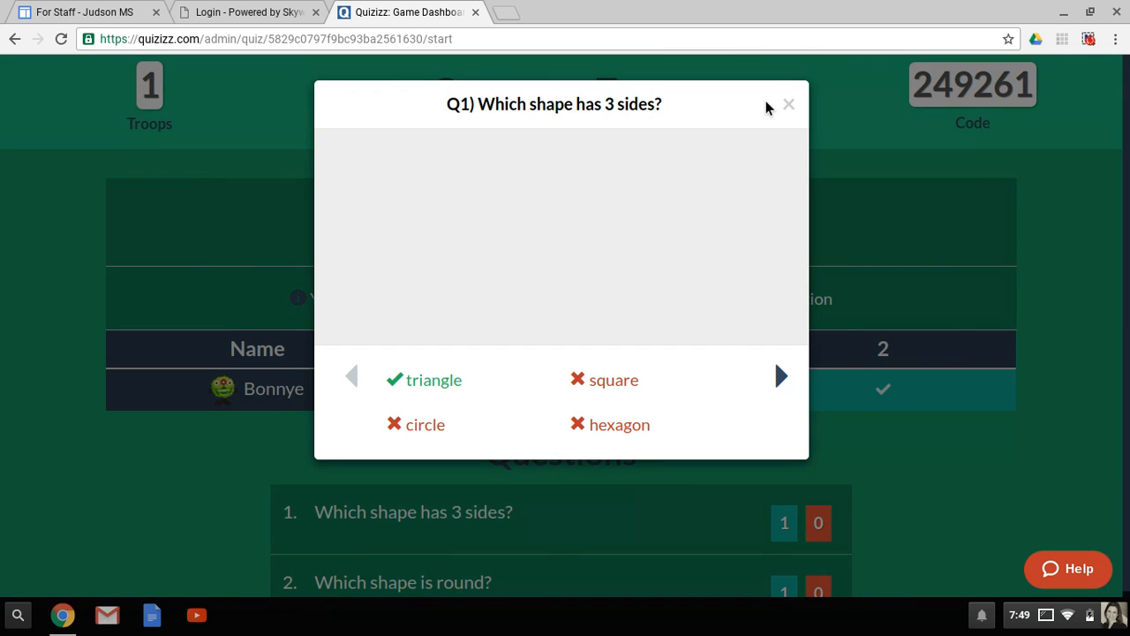
pyautogui.click(790, 108)
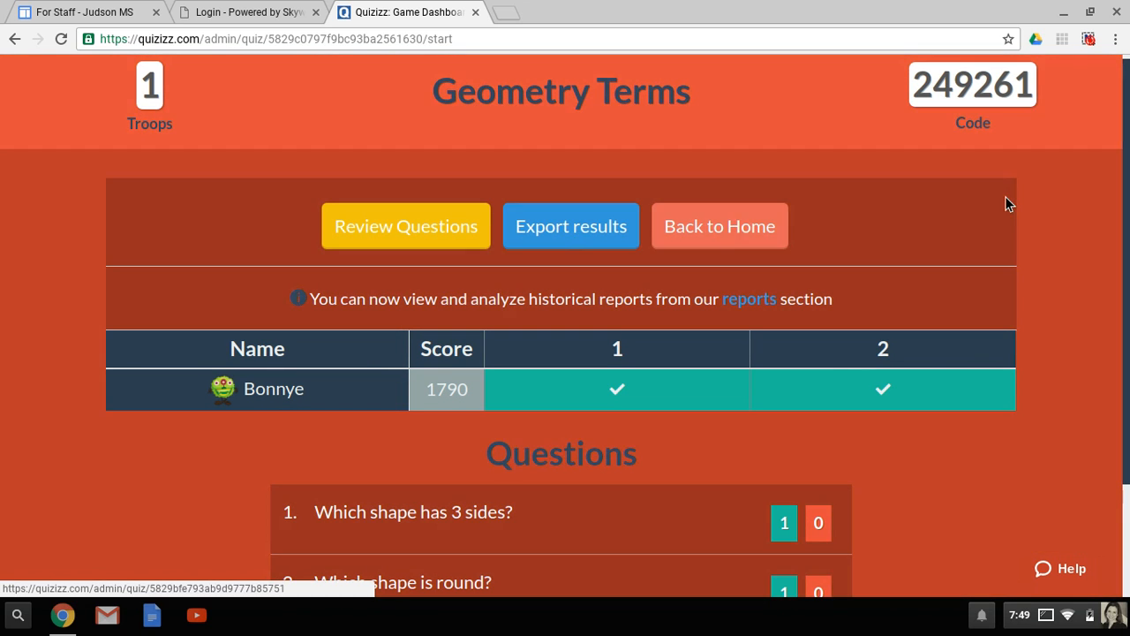
pyautogui.scroll(-3, 565, 327)
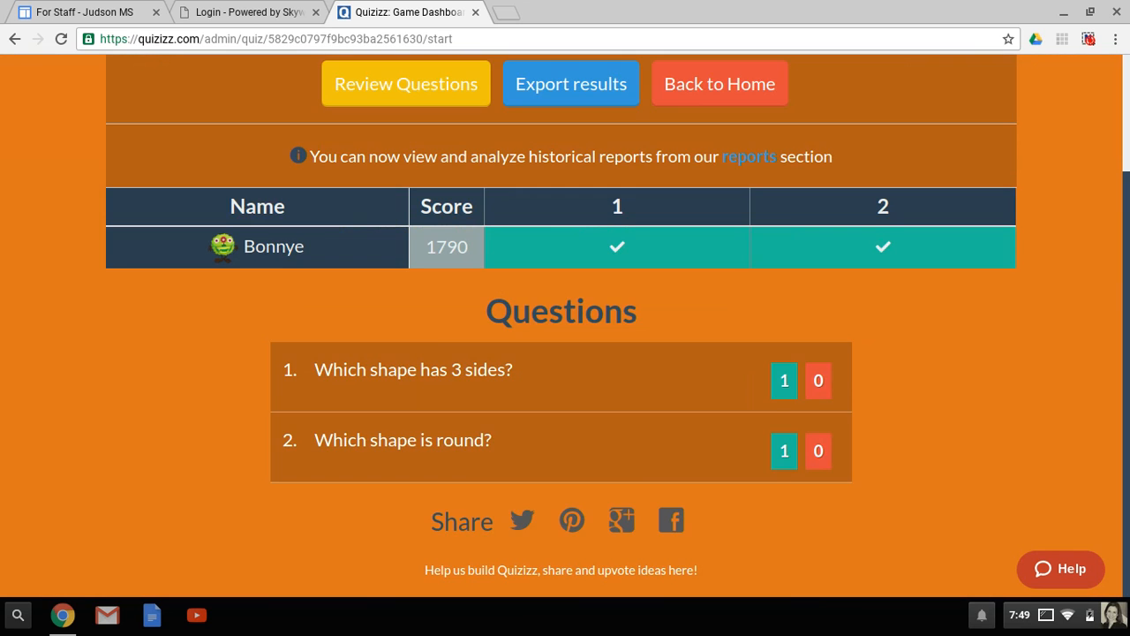
pyautogui.scroll(3, 565, 327)
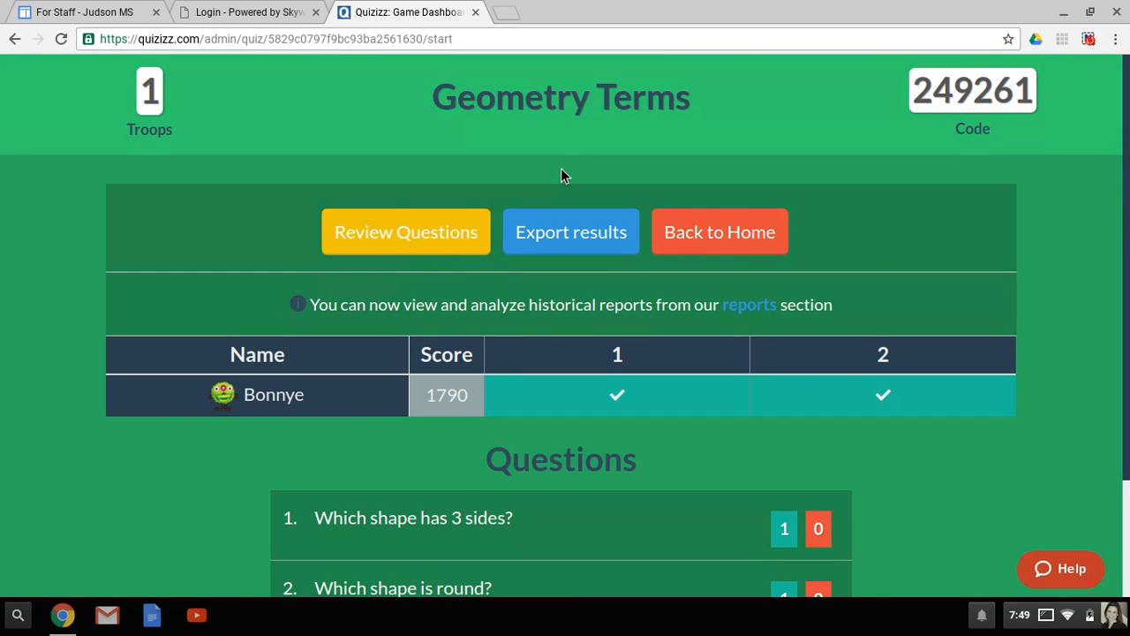
pyautogui.moveTo(1127, 146); pyautogui.dragTo(1122, 183)
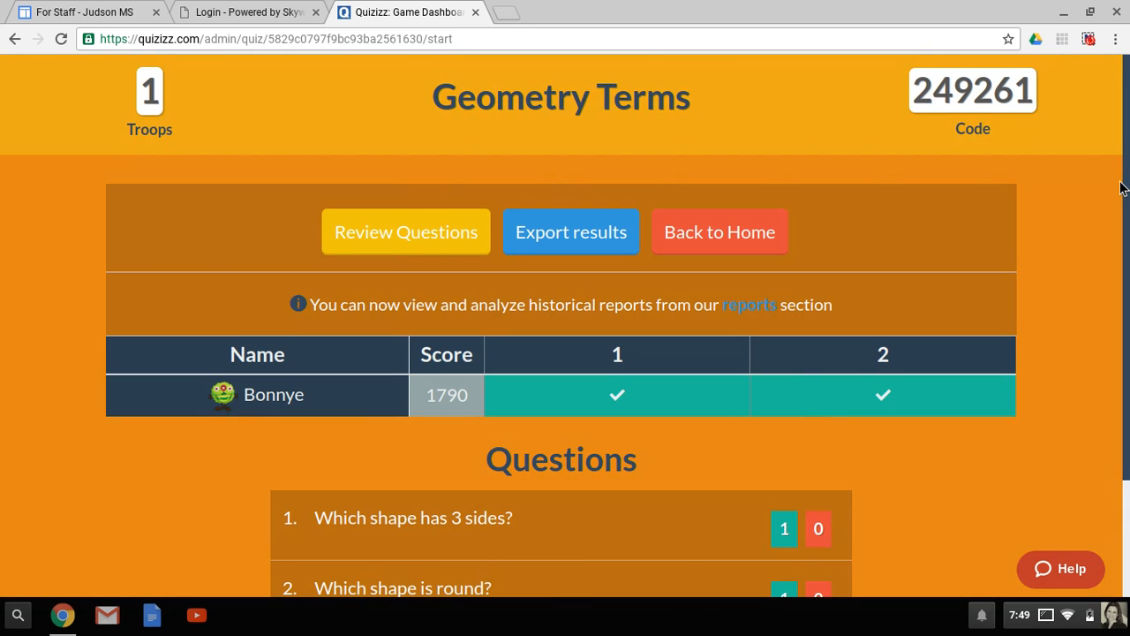